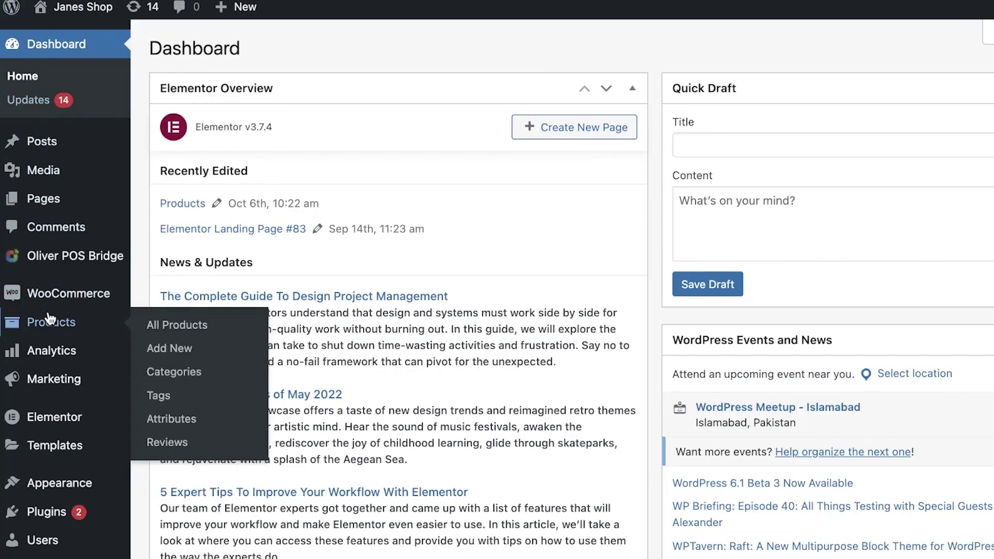
Open WooCommerce Home and scroll through its getting-started checklist
mouse_move(65, 300)
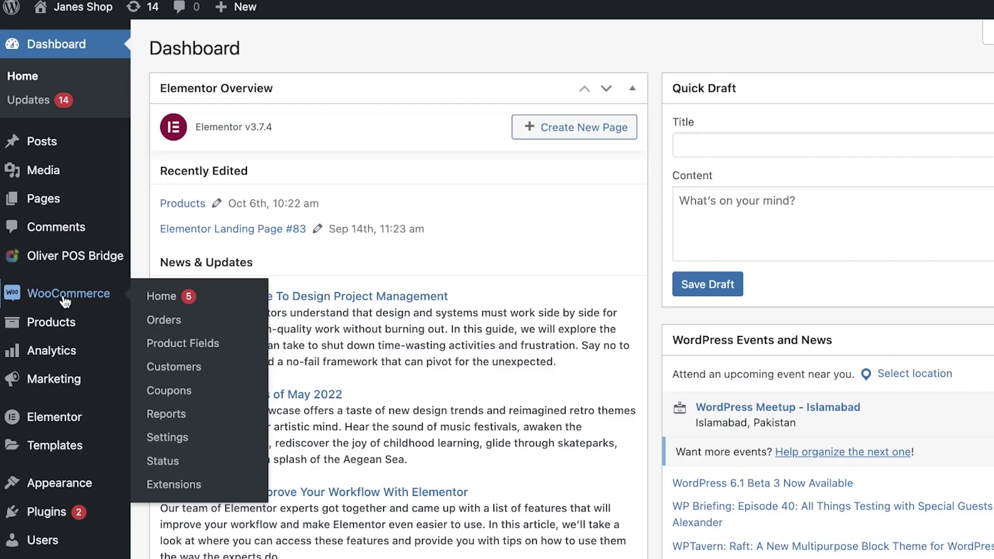
left_click(65, 301)
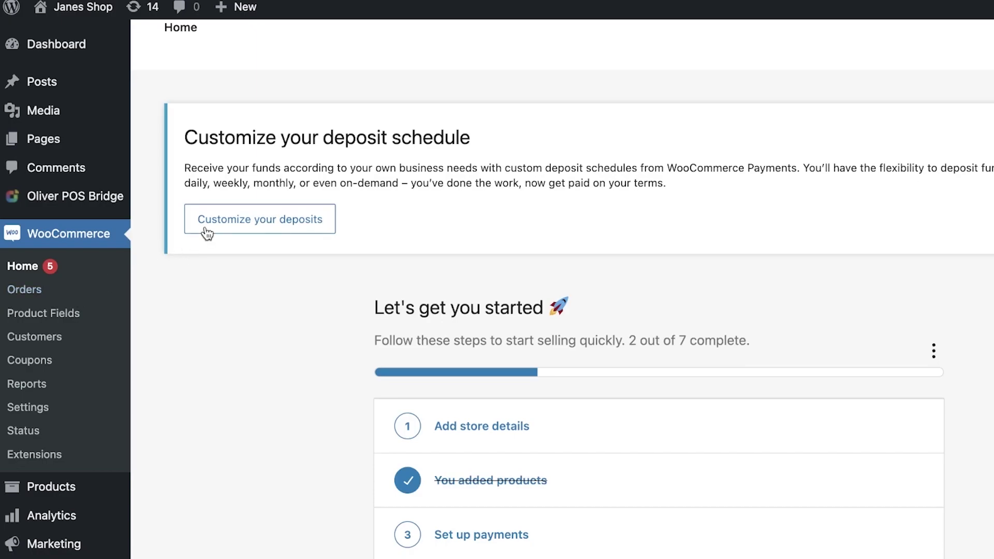
scroll(54, 325, "down", 3)
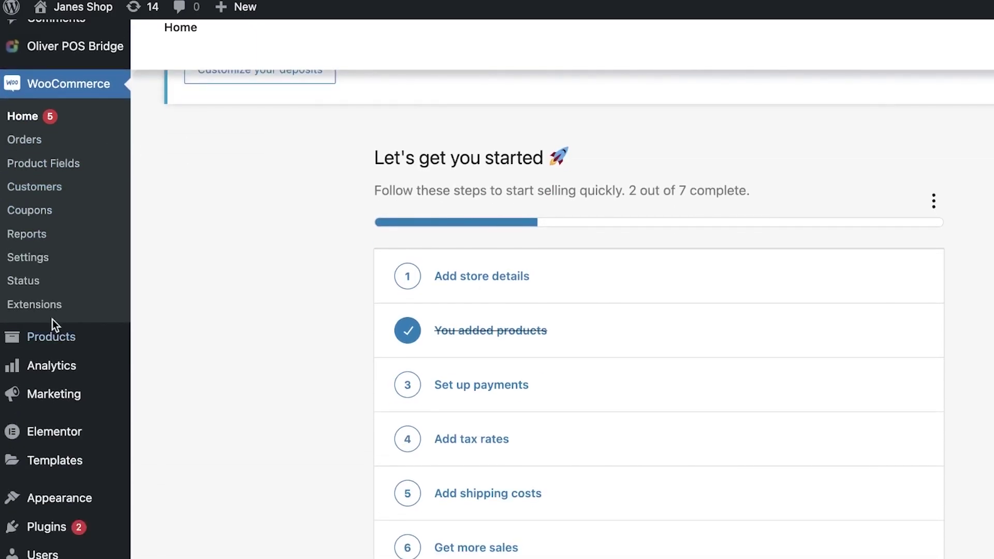
scroll(250, 262, "down", 15)
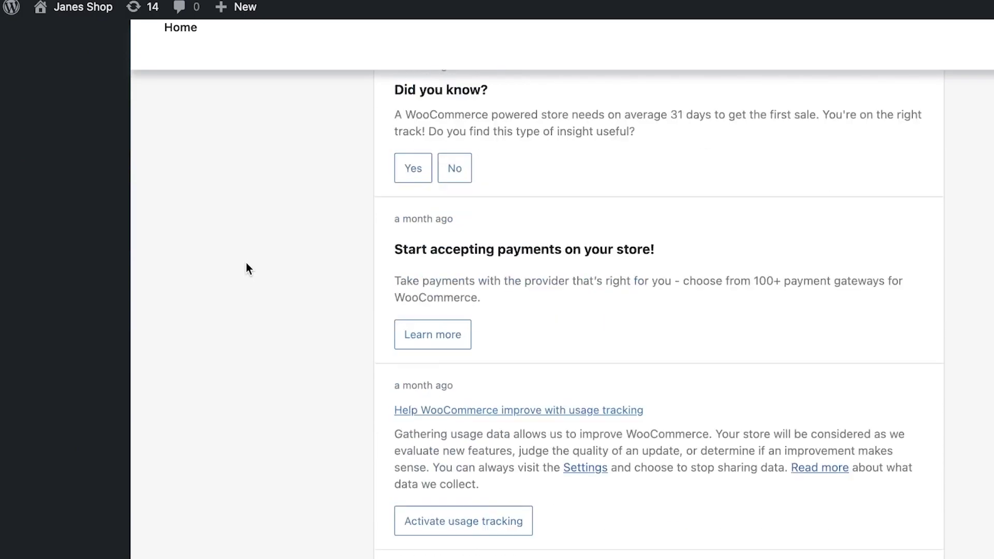
scroll(246, 263, "up", 15)
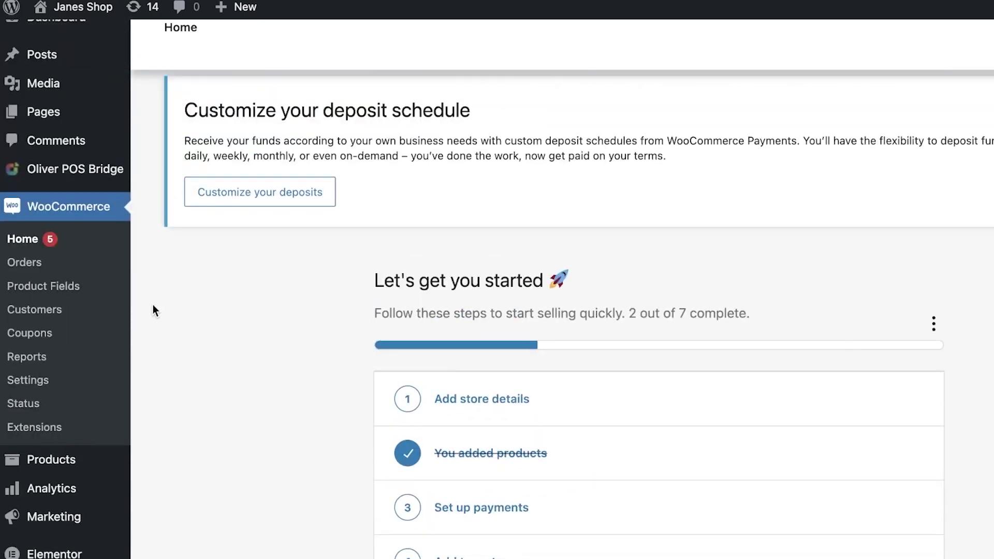
Browse the WooCommerce Extensions marketplace, then return to WooCommerce Home
left_click(34, 427)
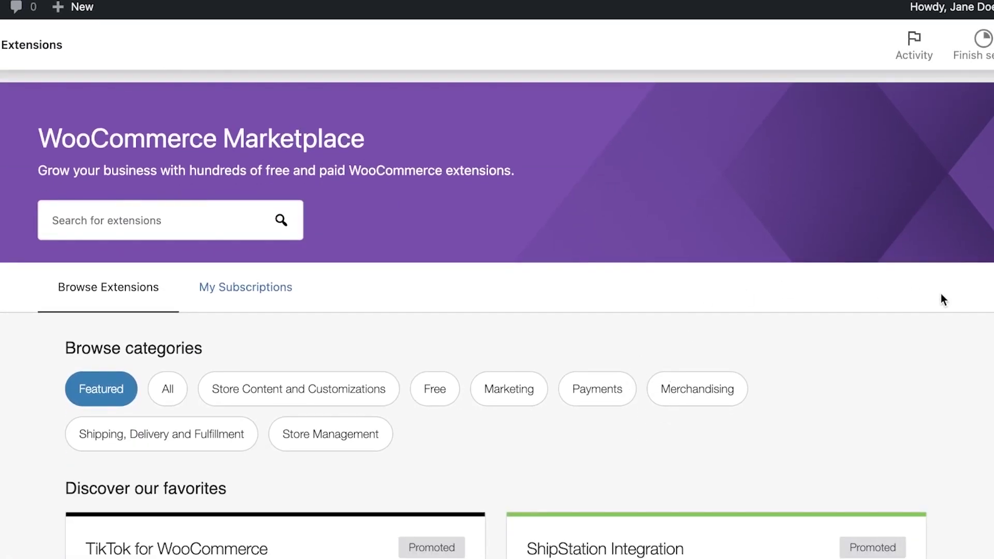
scroll(937, 299, "down", 1)
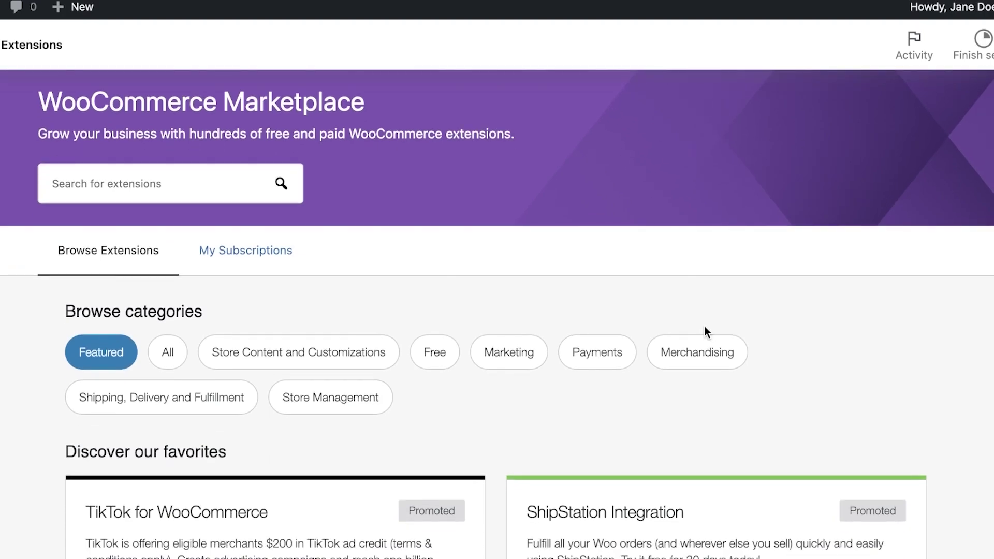
scroll(694, 326, "down", 5)
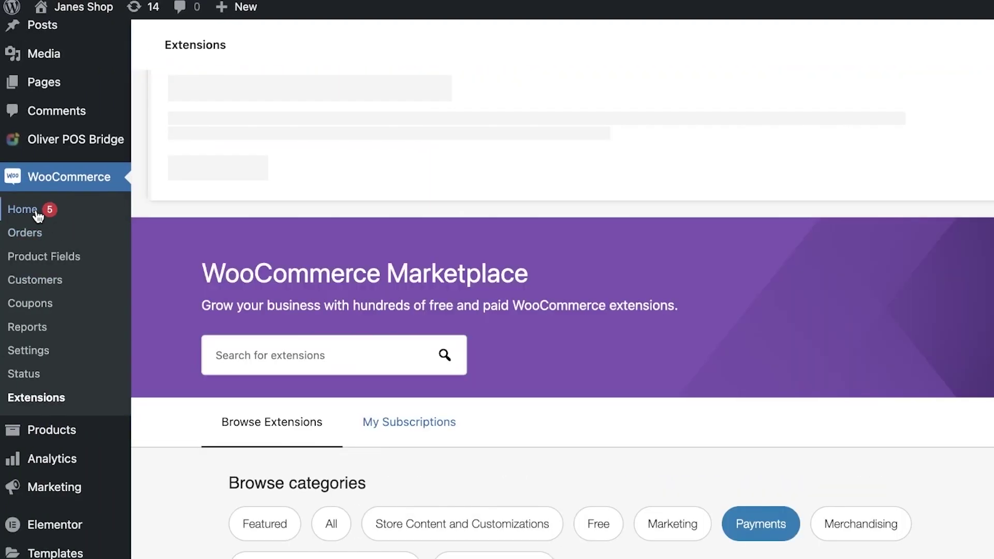
left_click(37, 212)
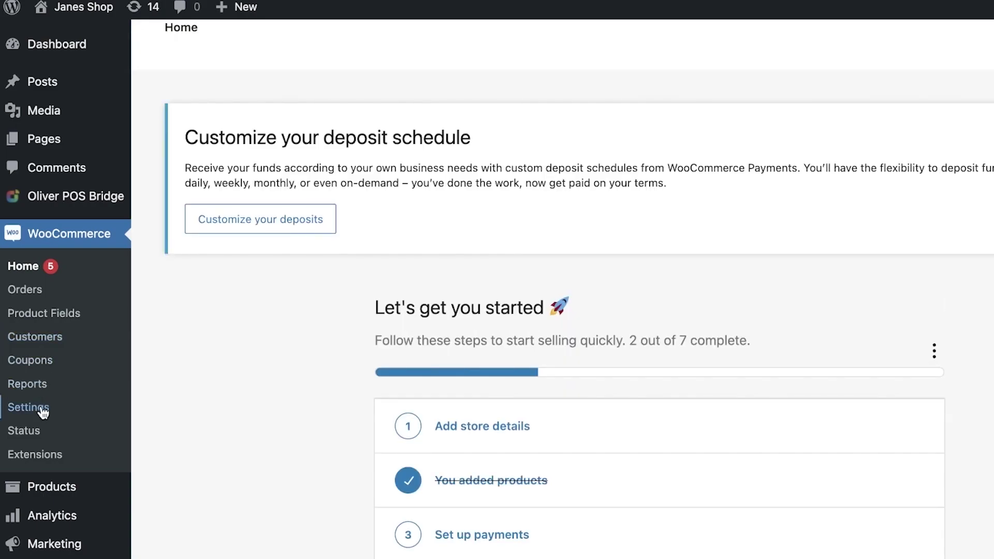
Open WooCommerce Settings > Payments and review the methods table, where only Cash on delivery is enabled
left_click(42, 411)
left_click(407, 131)
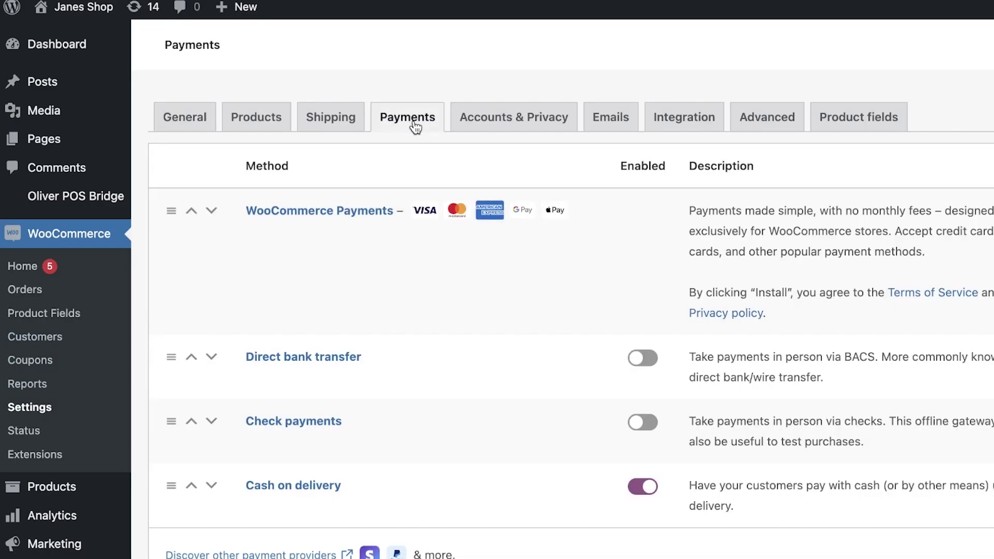
scroll(870, 421, "down", 5)
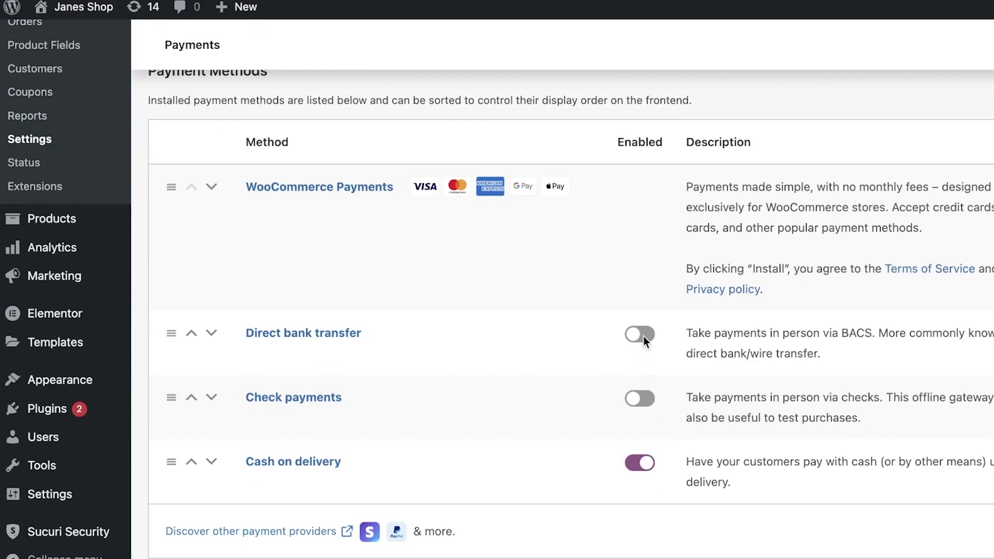
scroll(641, 336, "down", 1)
scroll(494, 341, "up", 2)
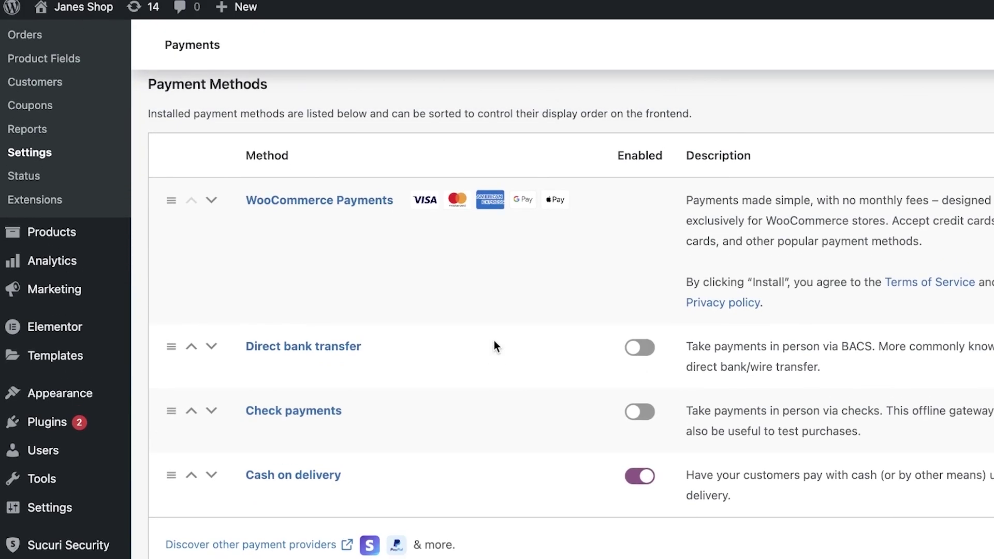
scroll(494, 341, "up", 5)
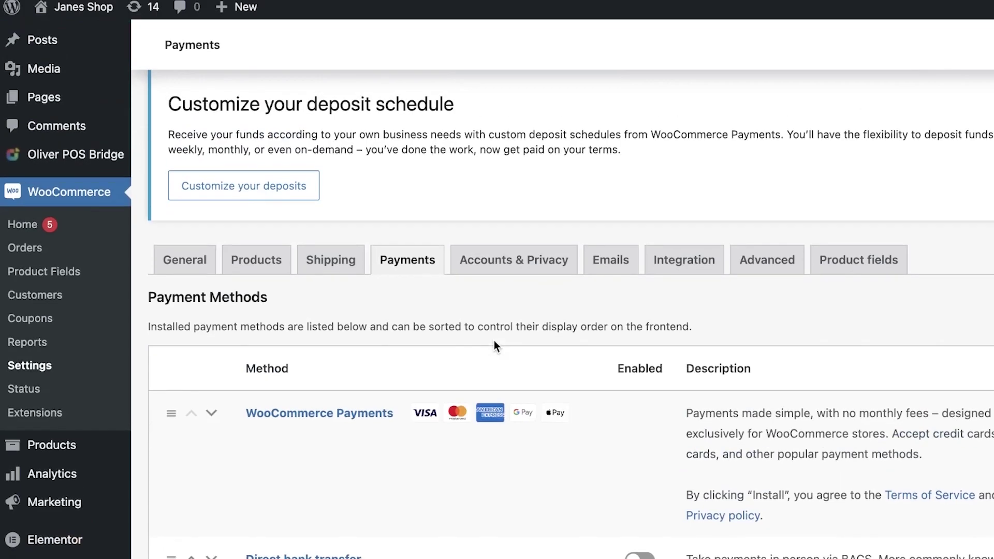
scroll(494, 340, "down", 3)
scroll(78, 165, "up", 5)
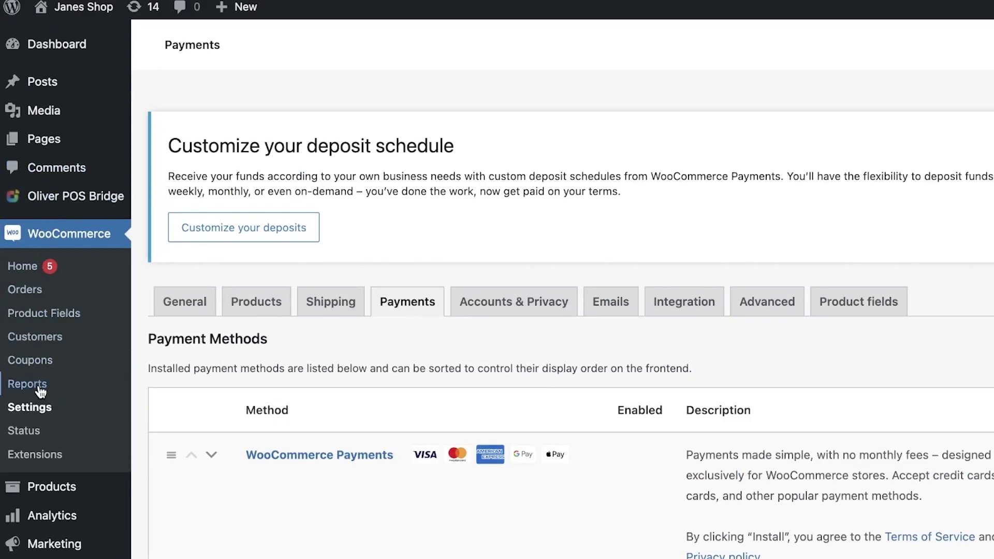
left_click(44, 408)
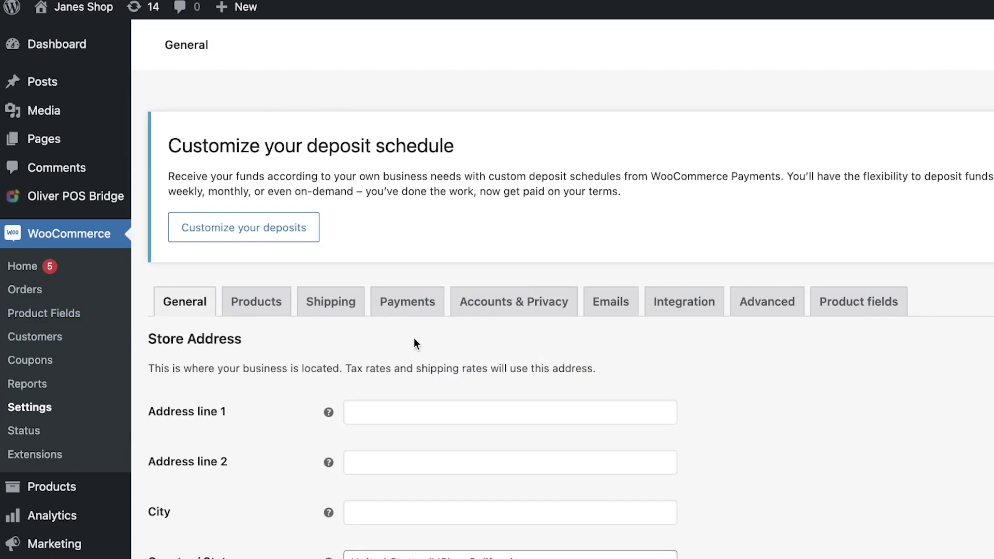
left_click(407, 310)
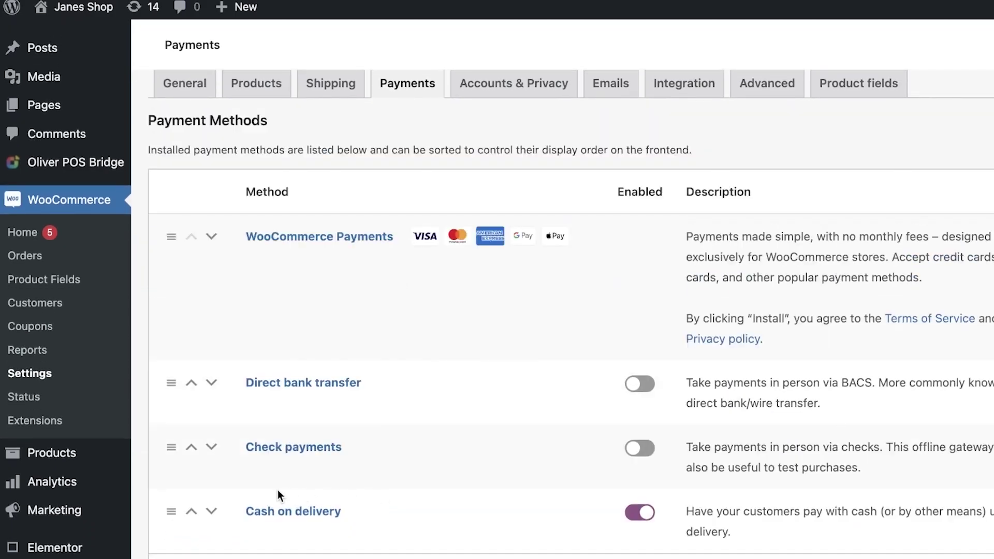
scroll(277, 494, "down", 5)
Get the free Stripe extension on WooCommerce.com, check out at $0, and approve the store connection
left_click(216, 542)
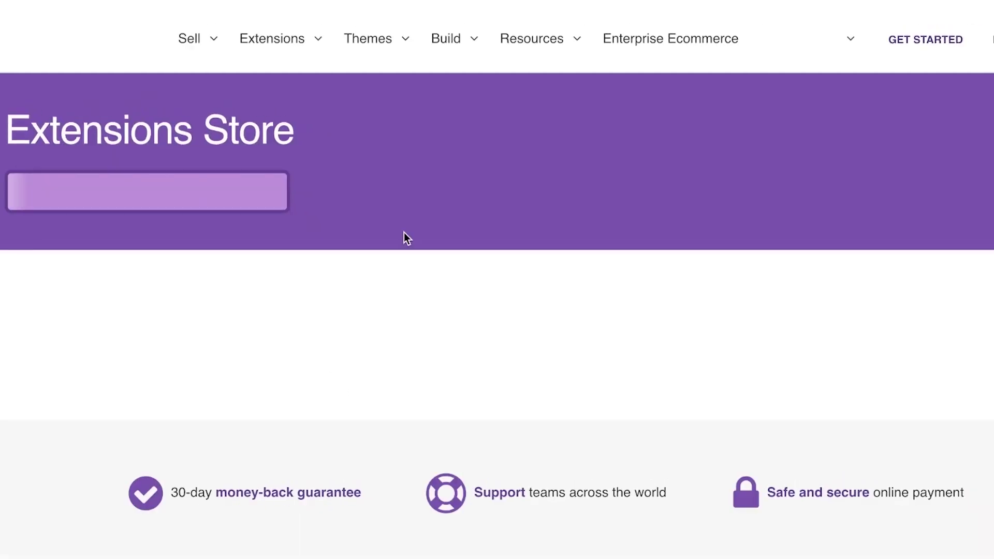
mouse_move(415, 35)
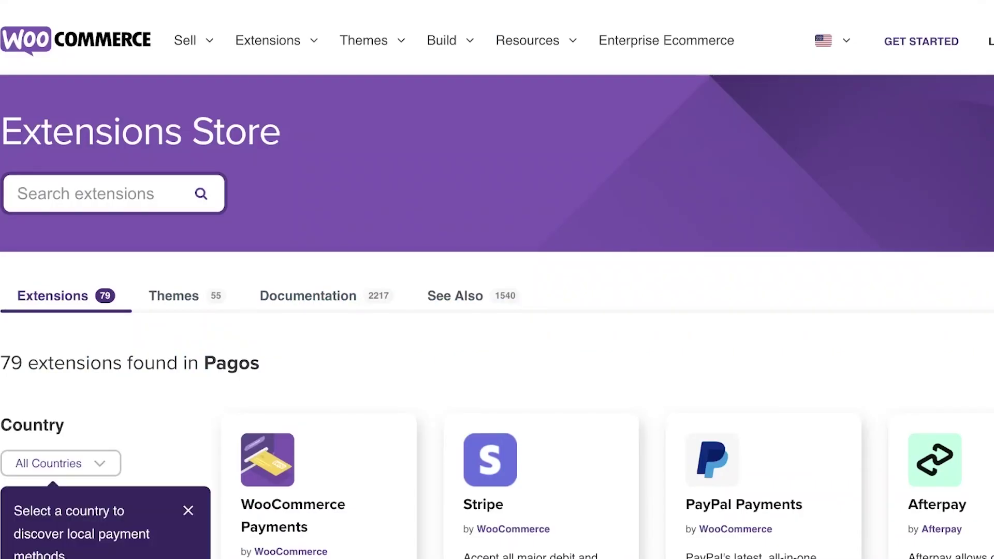
scroll(539, 42, "down", 8)
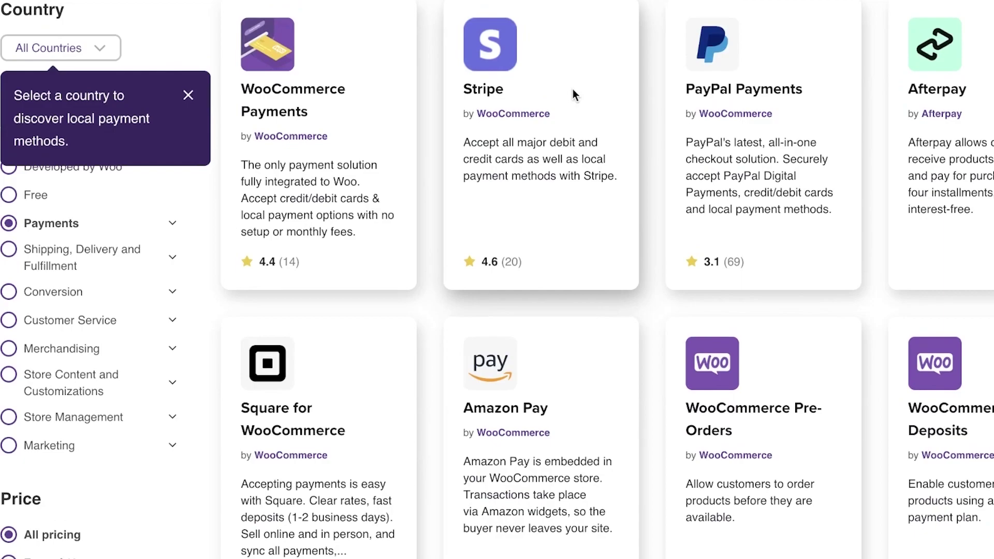
left_click(573, 91)
left_click(907, 206)
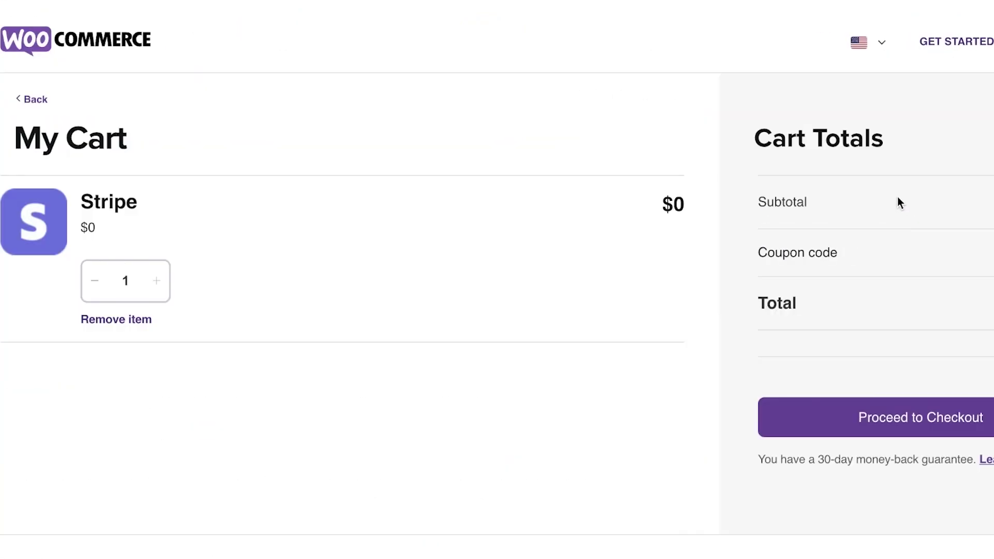
left_click(890, 412)
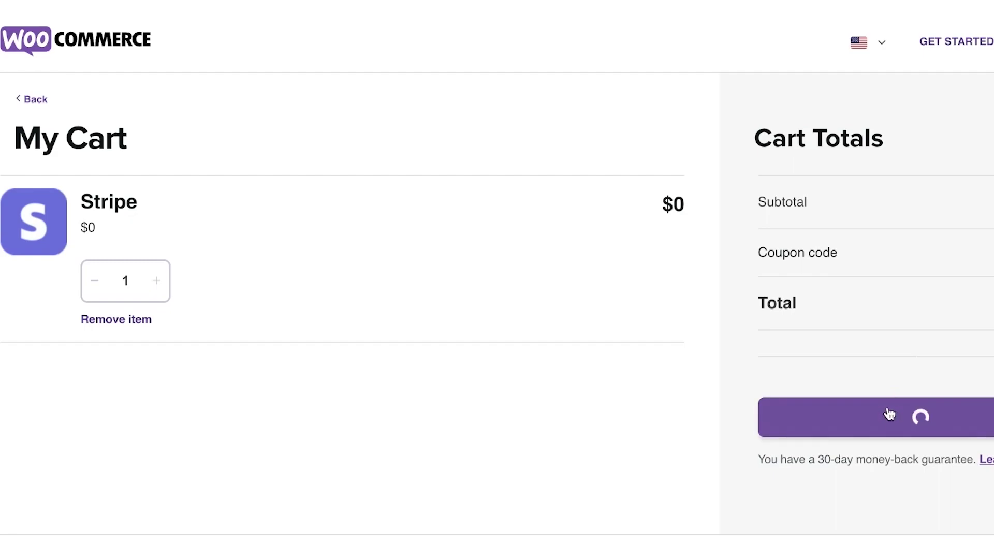
left_click(629, 538)
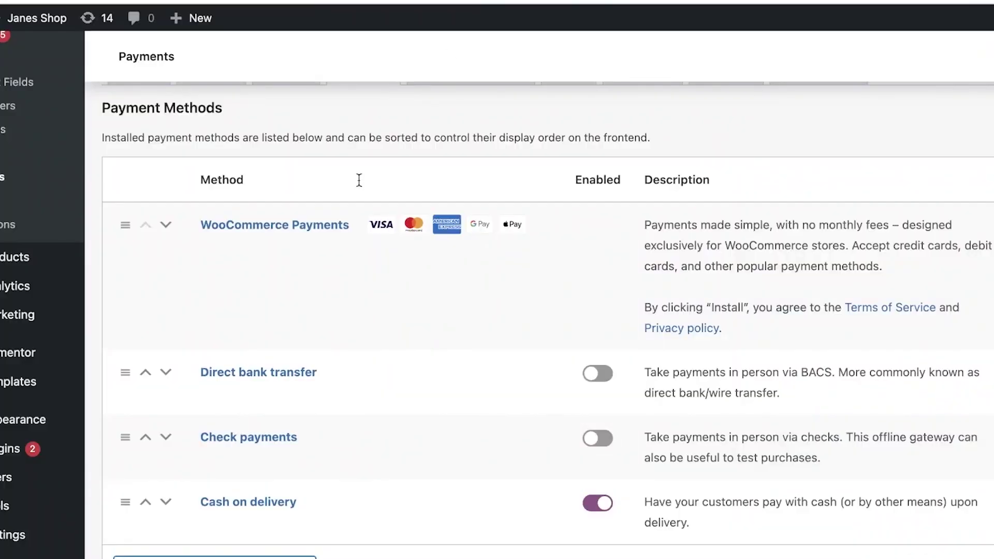
Go to the main WordPress Dashboard
scroll(233, 337, "down", 1)
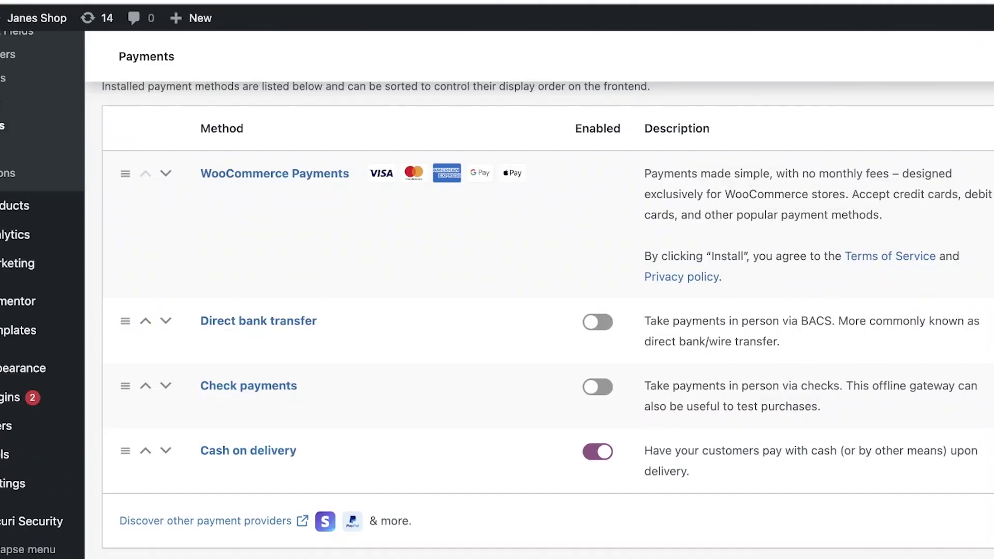
scroll(4, 93, "up", 4)
scroll(51, 87, "up", 3)
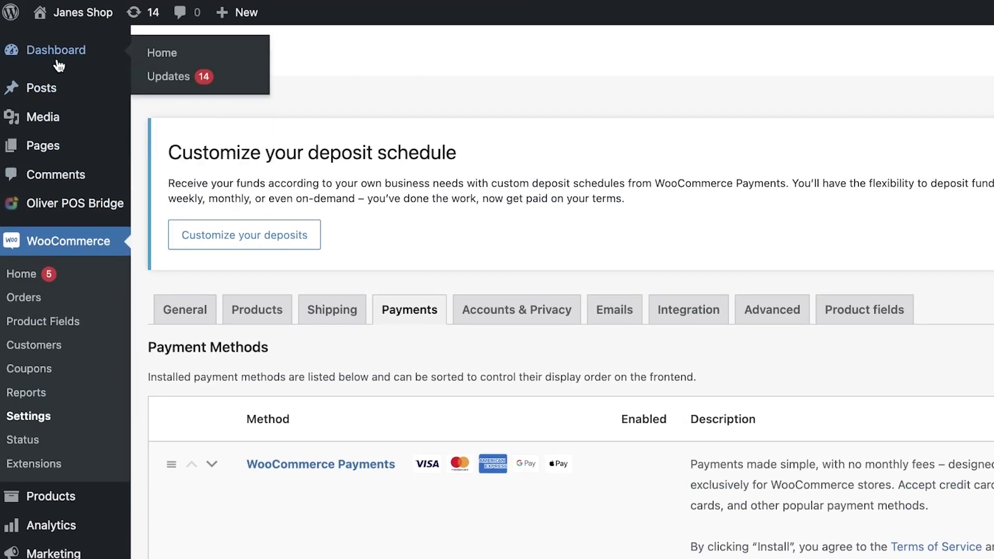
left_click(58, 62)
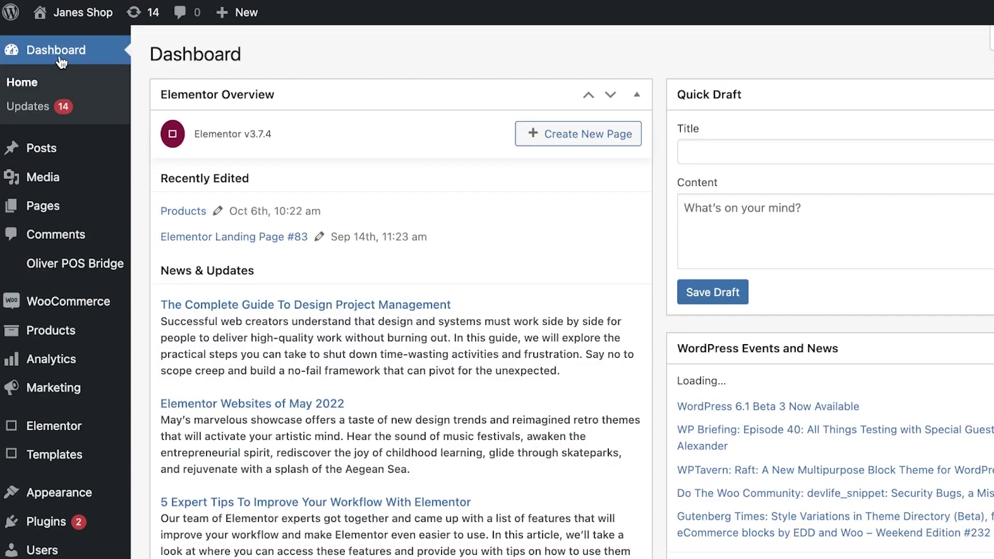
Reopen the WooCommerce Home page
mouse_move(58, 305)
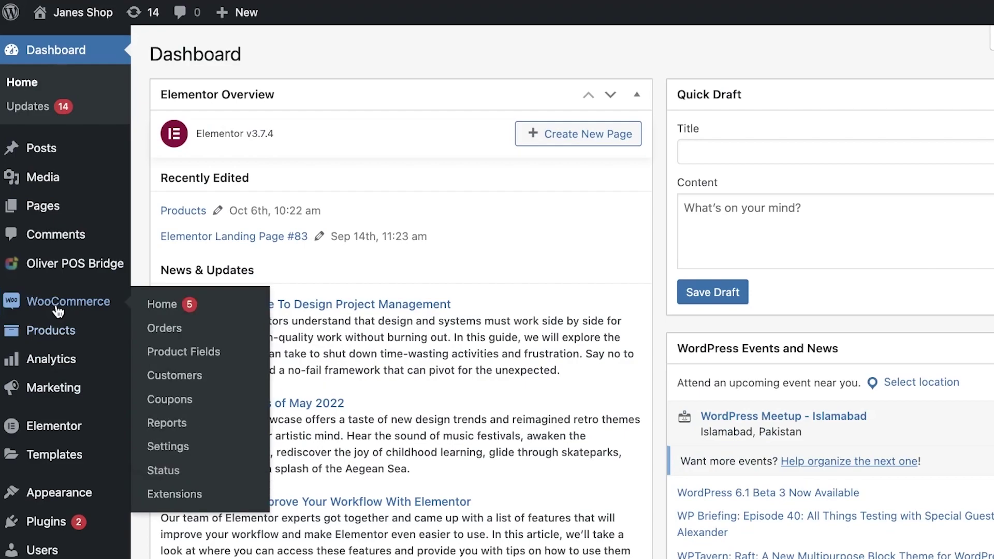
scroll(58, 310, "down", 1)
left_click(58, 309)
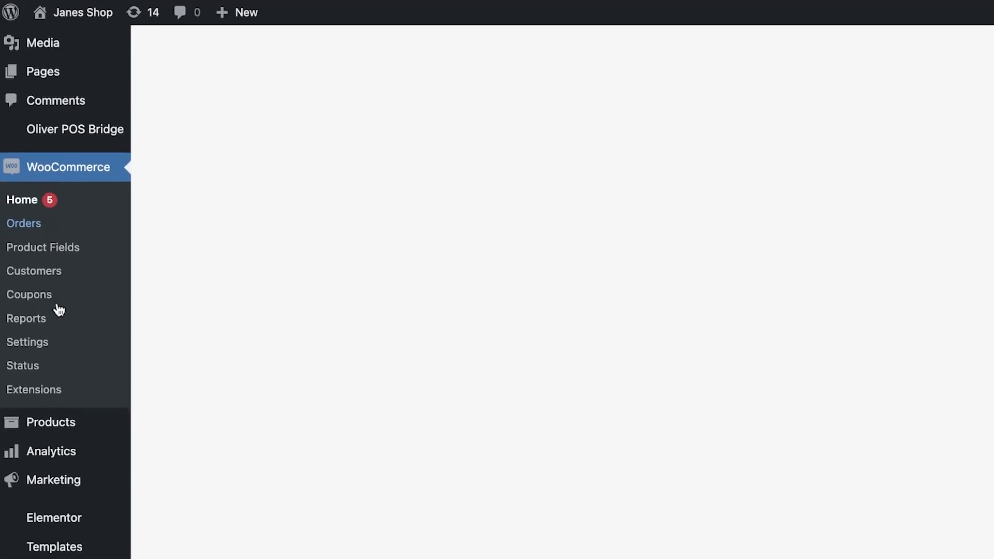
scroll(36, 348, "down", 3)
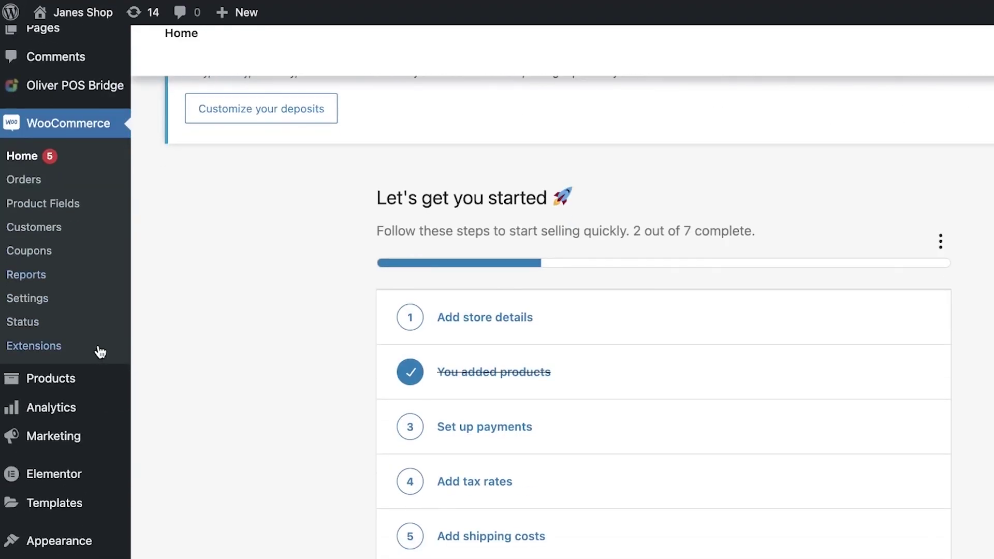
scroll(160, 295, "up", 3)
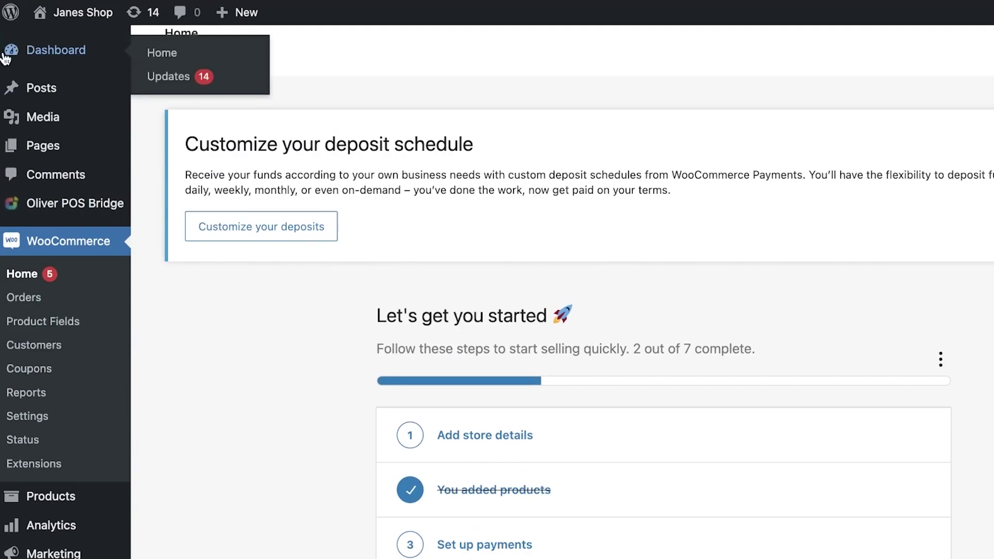
Return to the main Dashboard and scroll down to Plugins in the sidebar
left_click(7, 54)
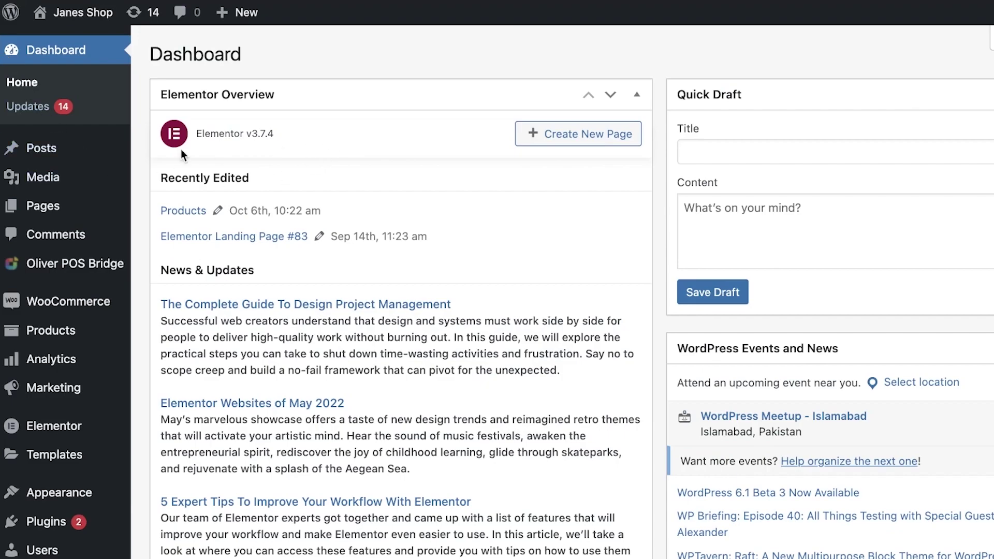
scroll(61, 166, "down", 6)
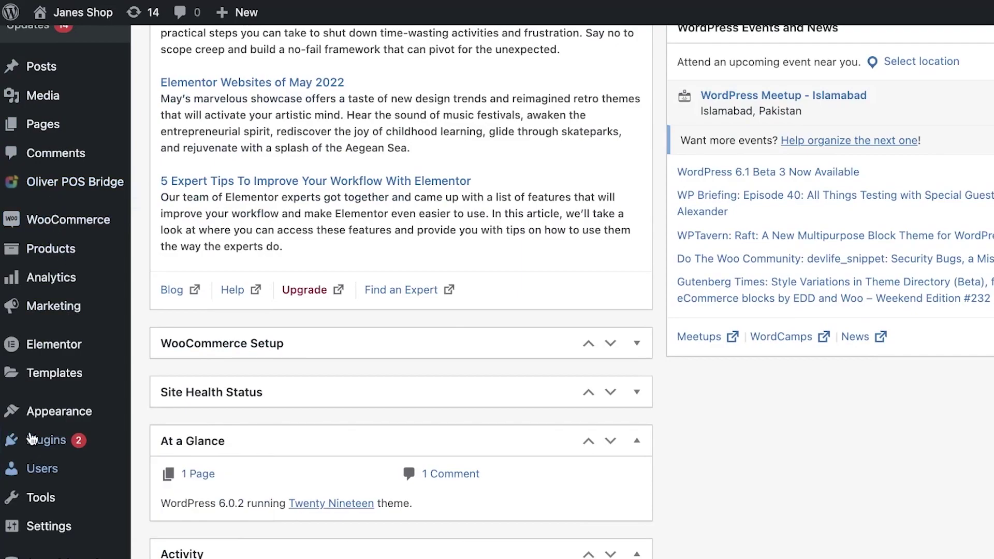
mouse_move(32, 439)
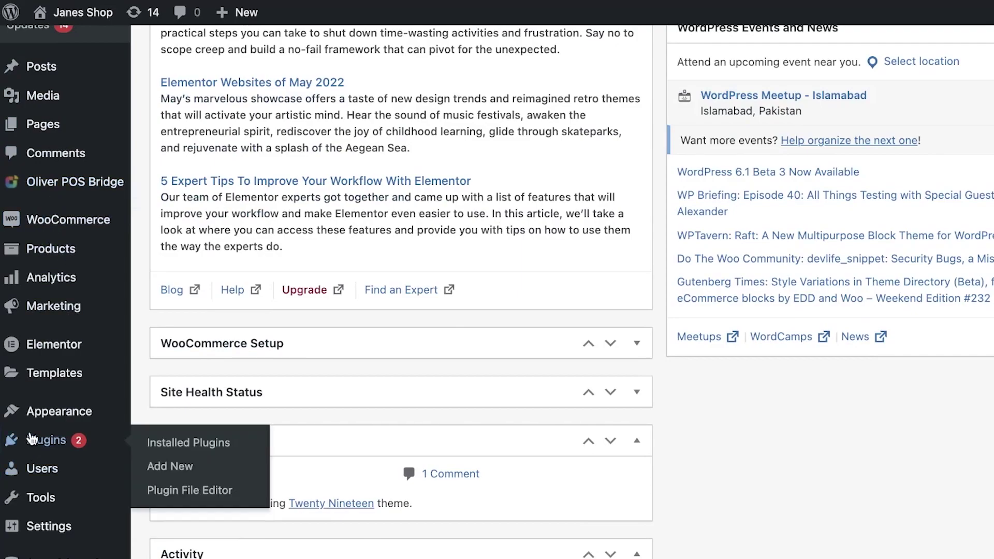
Search Plugins > Add New for 'stripe' to list the 776 matching plugins
left_click(171, 466)
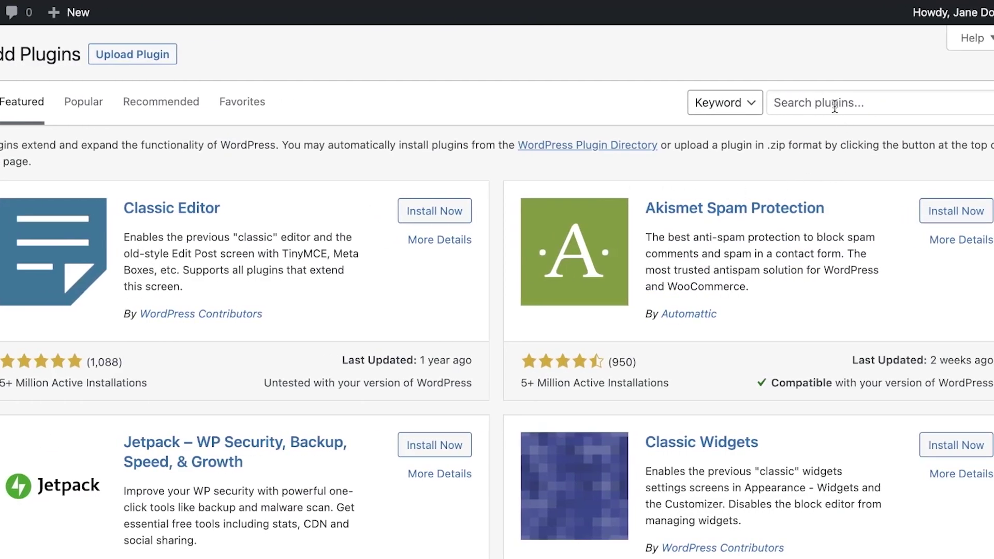
left_click(835, 107)
type("stripe")
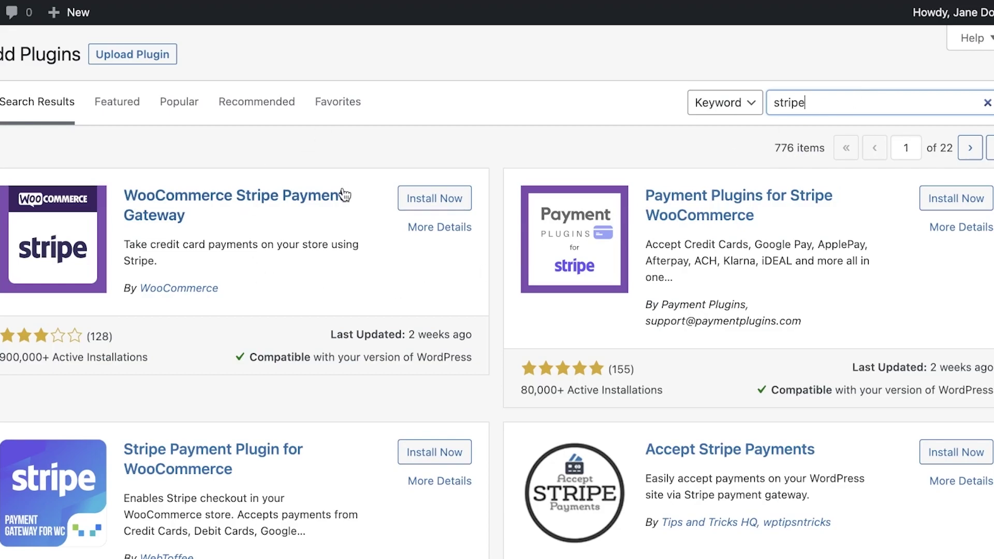
scroll(679, 204, "down", 1)
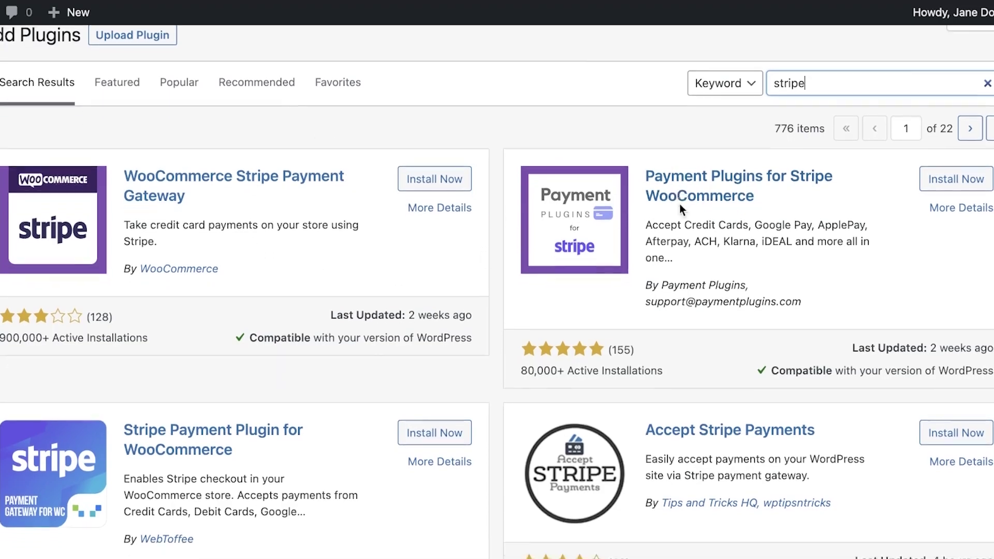
scroll(481, 221, "up", 1)
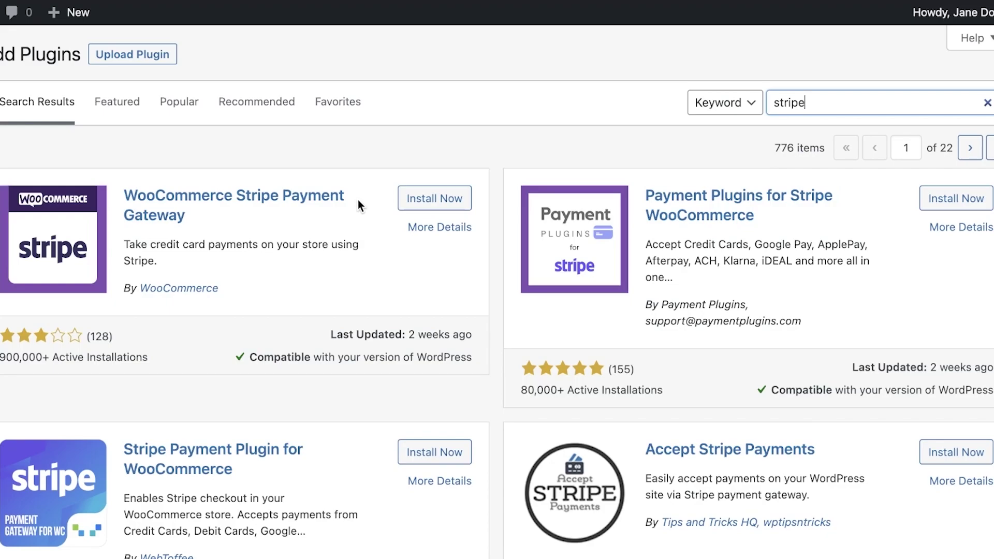
Install WooCommerce Stripe Payment Gateway and activate the 6.8.0 plugin
left_click(419, 201)
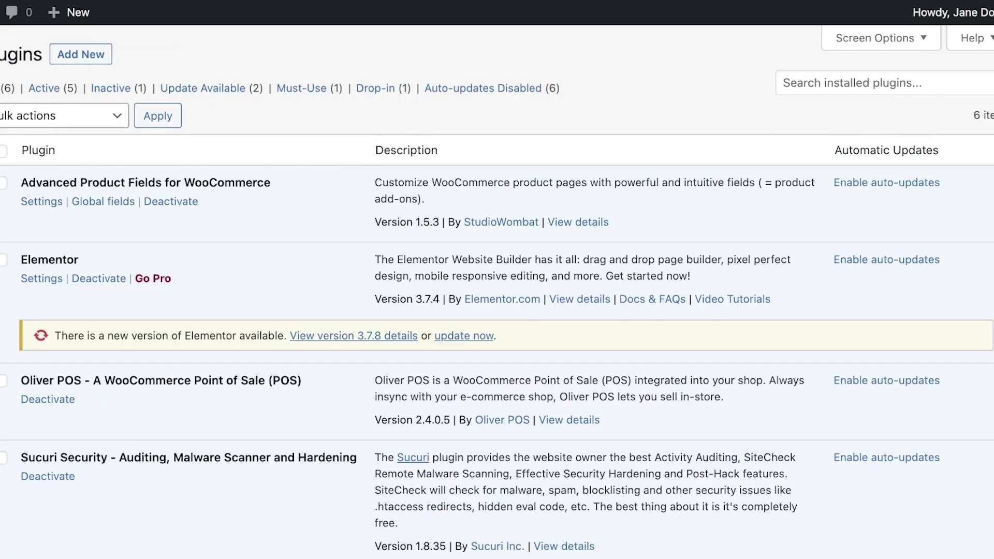
scroll(340, 250, "down", 4)
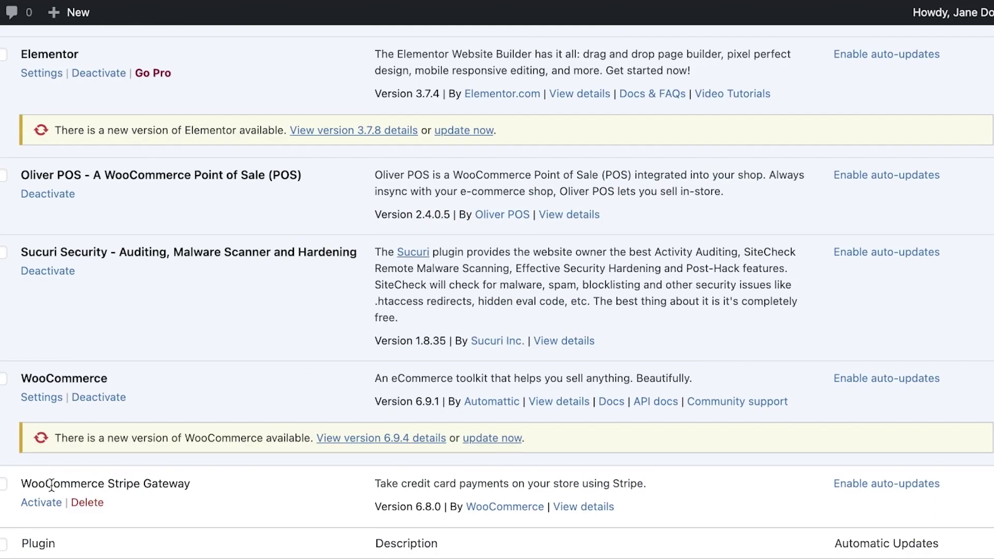
left_click(40, 503)
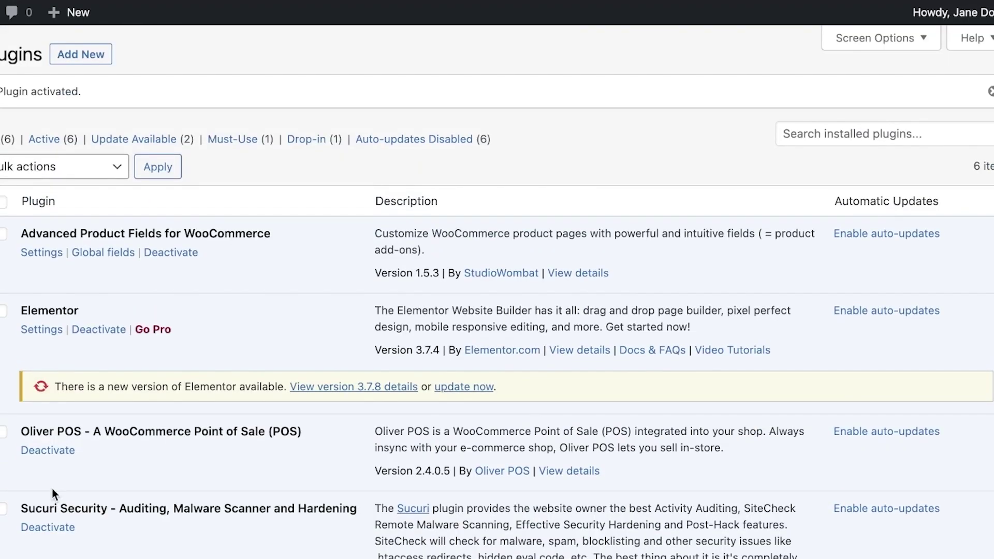
scroll(52, 489, "down", 4)
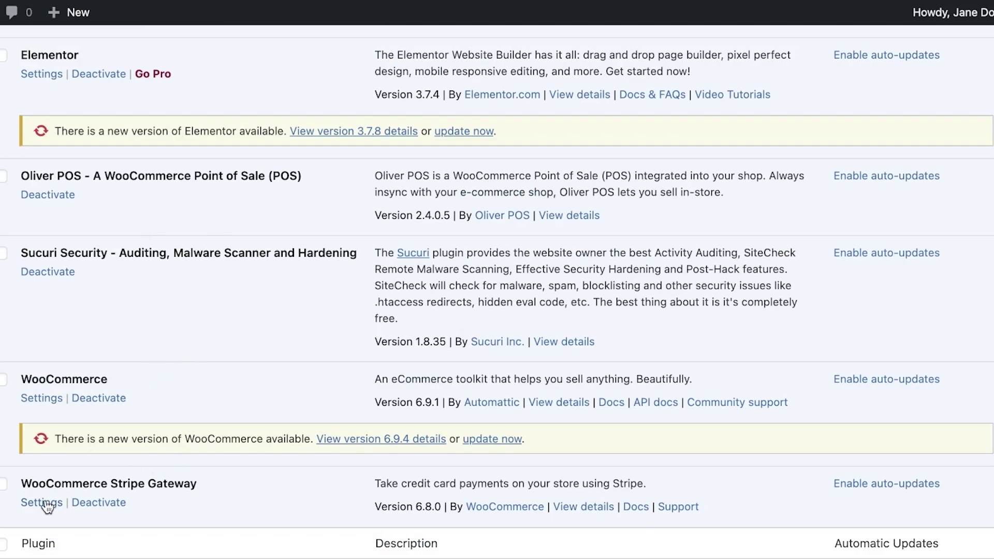
Open the Stripe gateway's Settings to view its 'Get started with Stripe' section
left_click(46, 503)
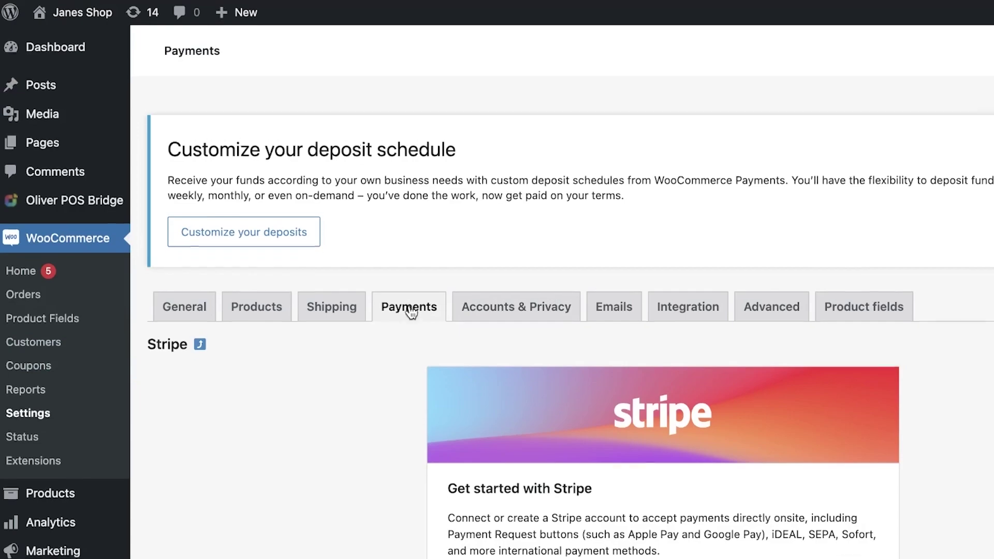
scroll(409, 308, "down", 1)
scroll(409, 307, "down", 5)
scroll(61, 259, "up", 1)
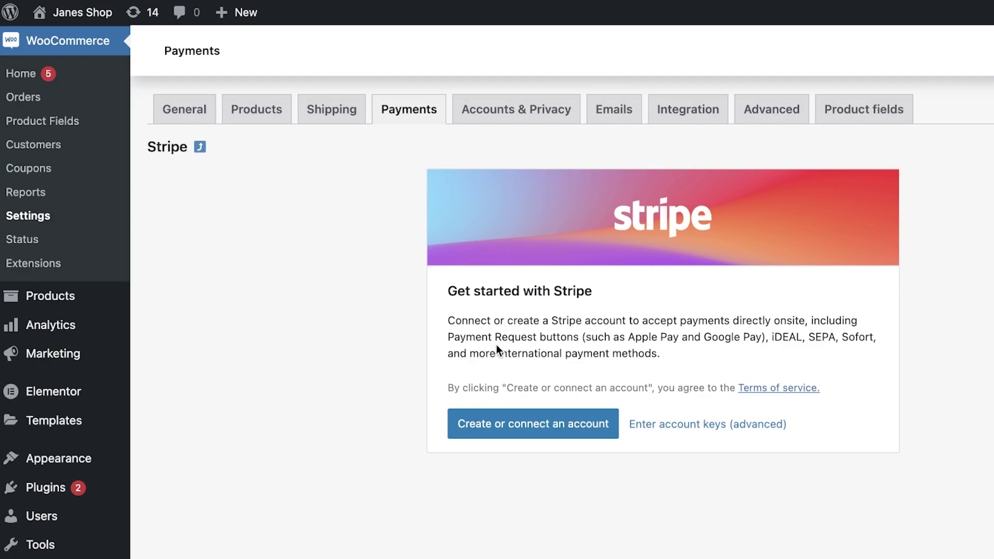
Start connecting a Stripe account, choose authenticator-app two-step setup, then cancel the security-key check
left_click(513, 427)
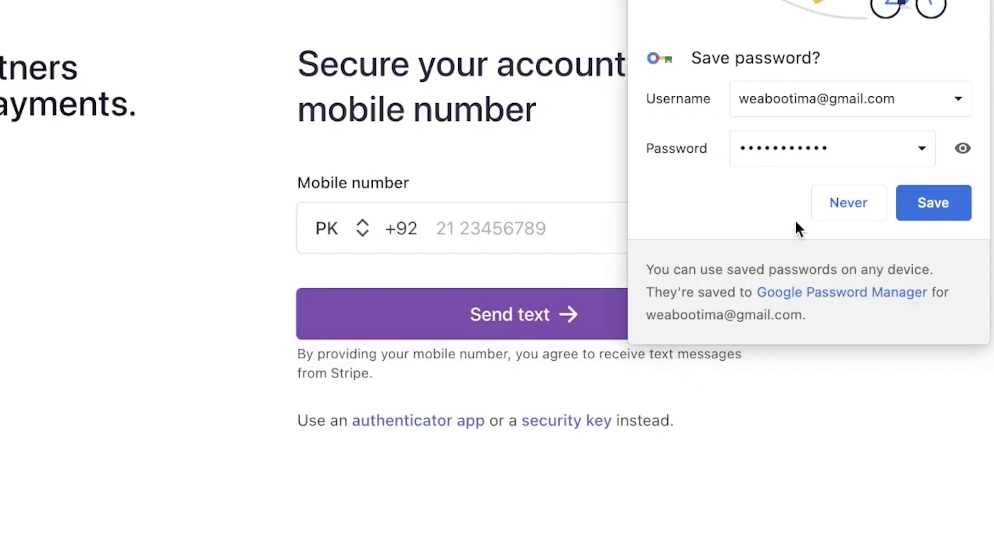
left_click(821, 216)
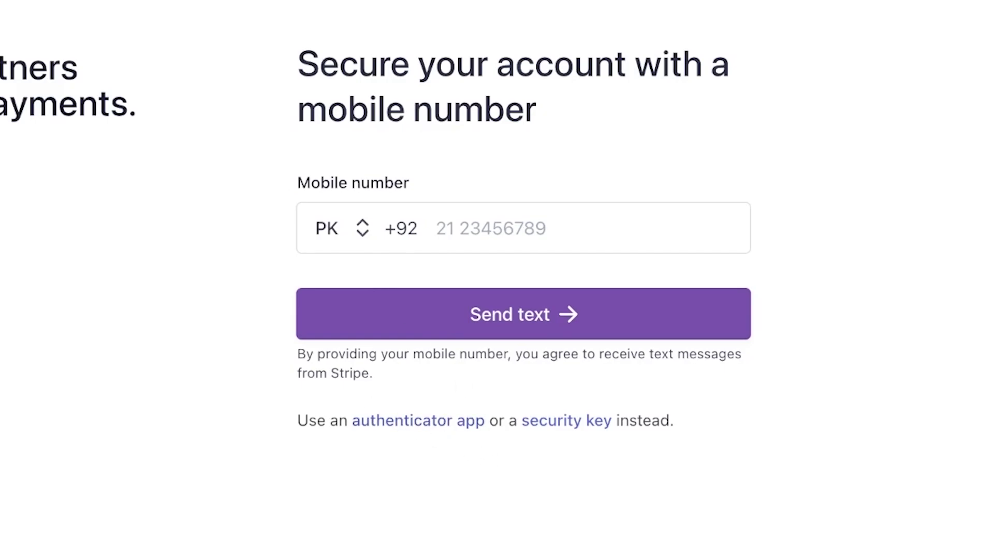
left_click(383, 422)
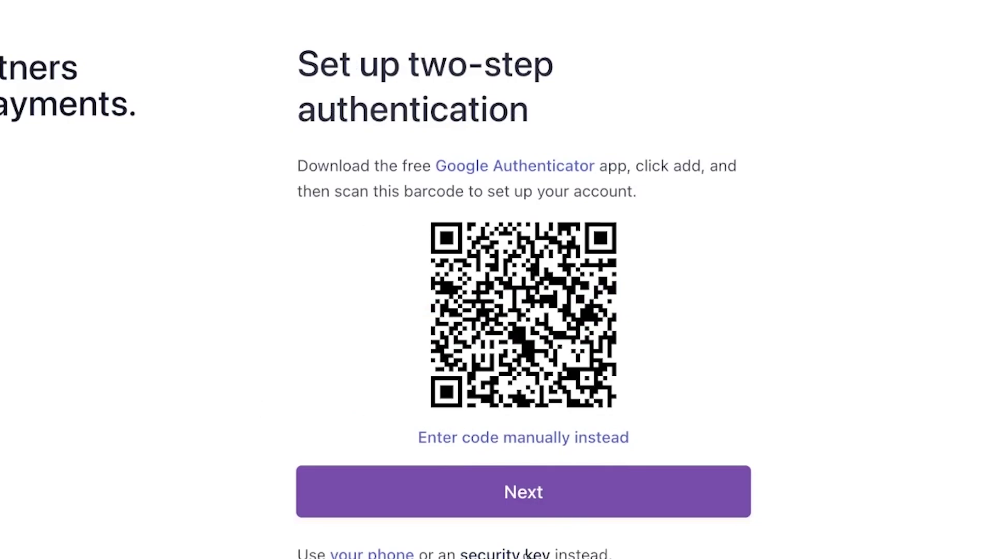
left_click(527, 553)
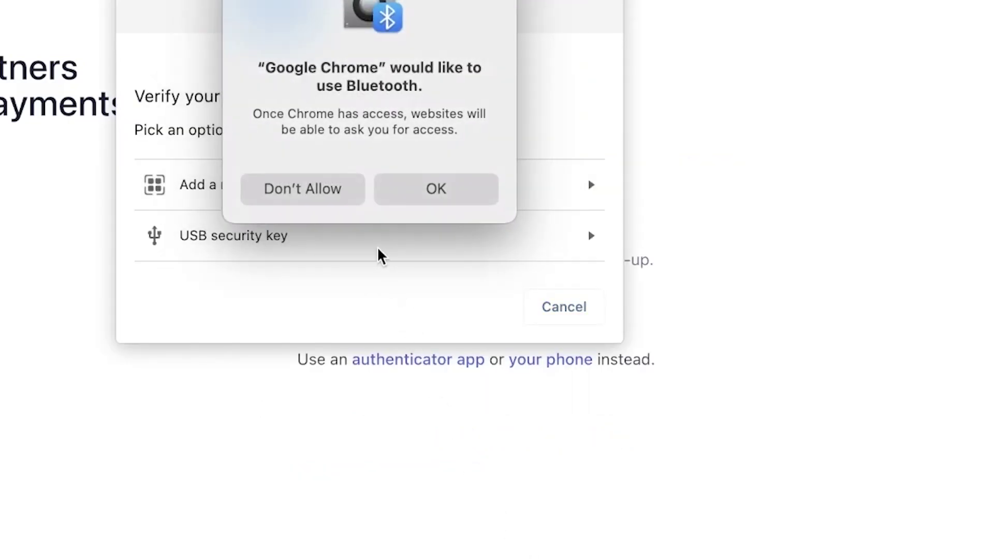
left_click(422, 188)
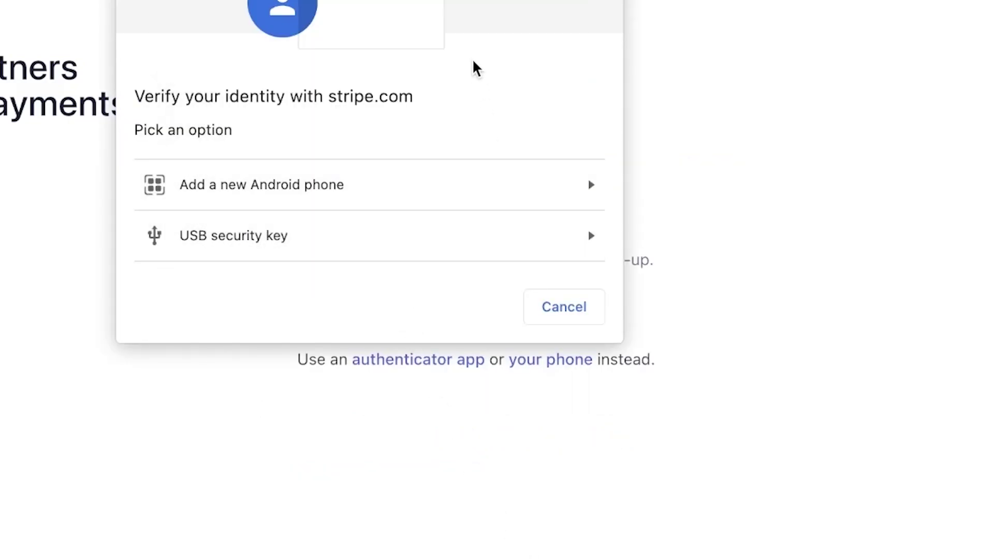
left_click(555, 318)
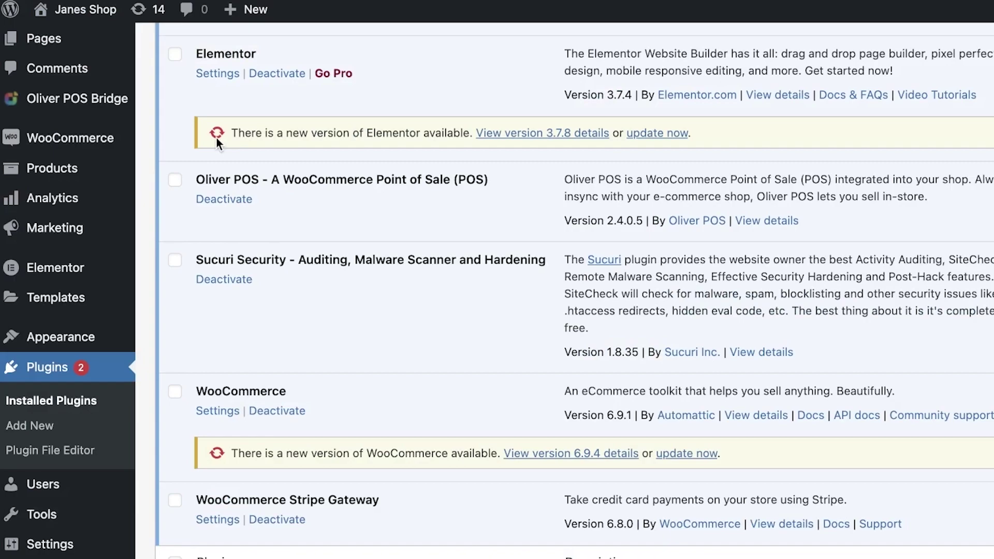
Go from the Dashboard through WooCommerce to Settings and select the Payments tab
scroll(216, 138, "up", 5)
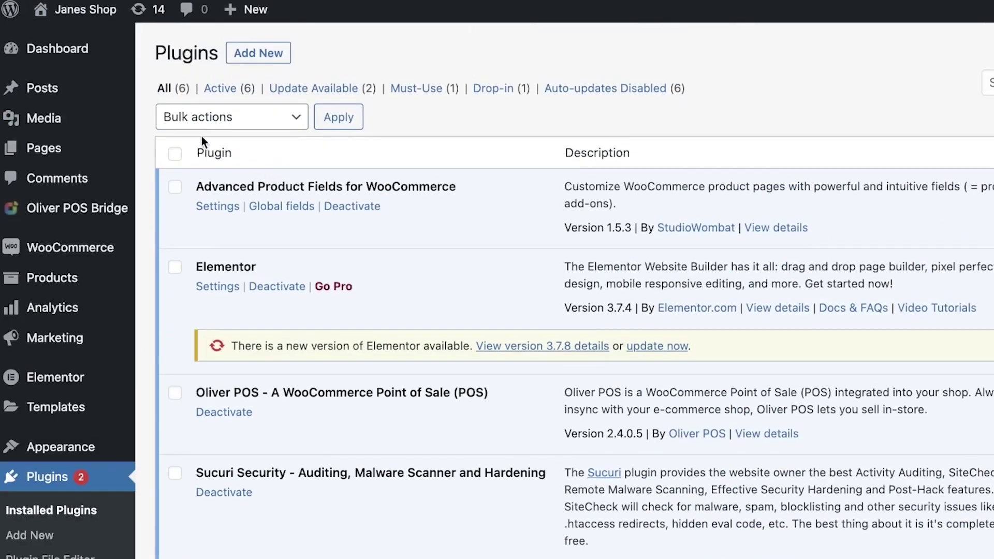
left_click(74, 58)
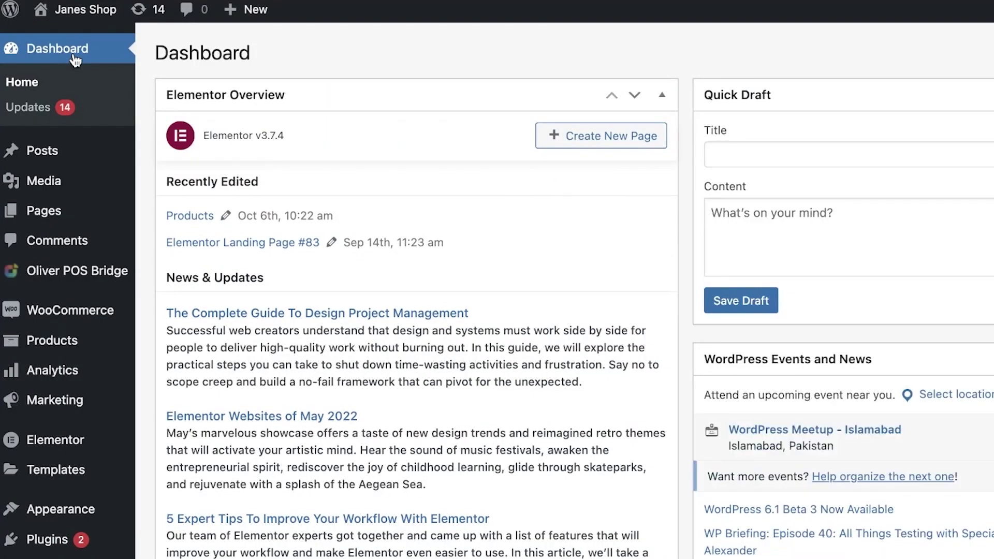
mouse_move(52, 530)
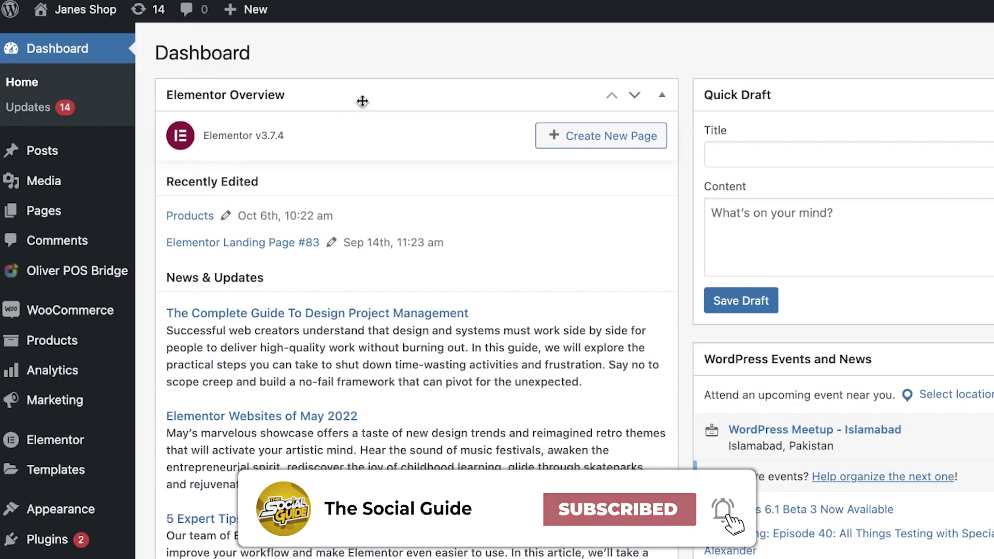
left_click(73, 310)
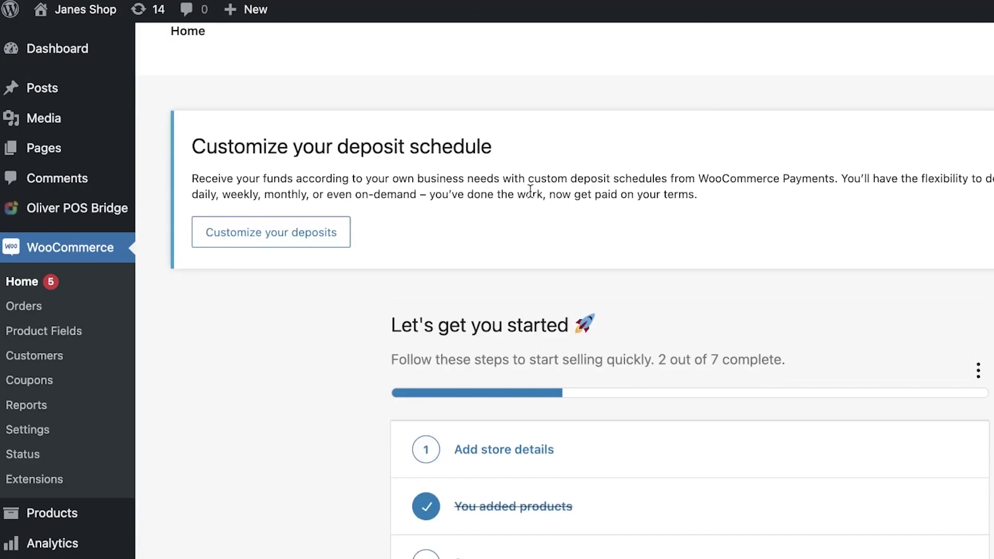
scroll(530, 192, "down", 1)
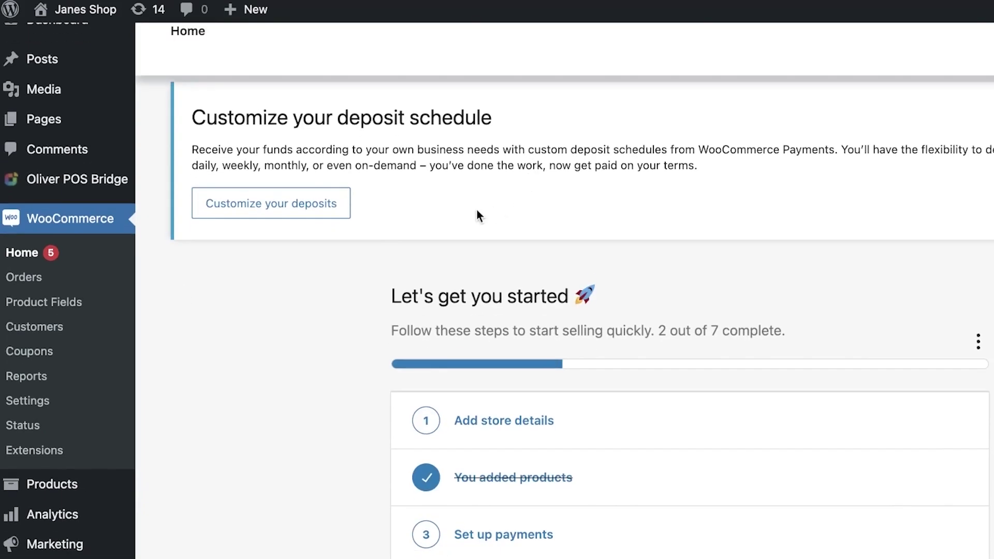
left_click(33, 403)
left_click(445, 130)
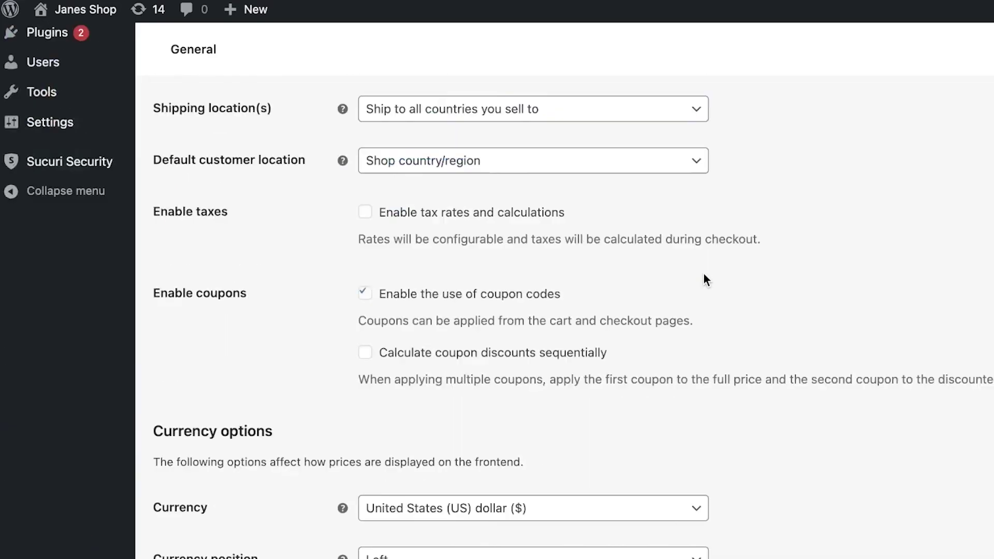
scroll(669, 266, "down", 10)
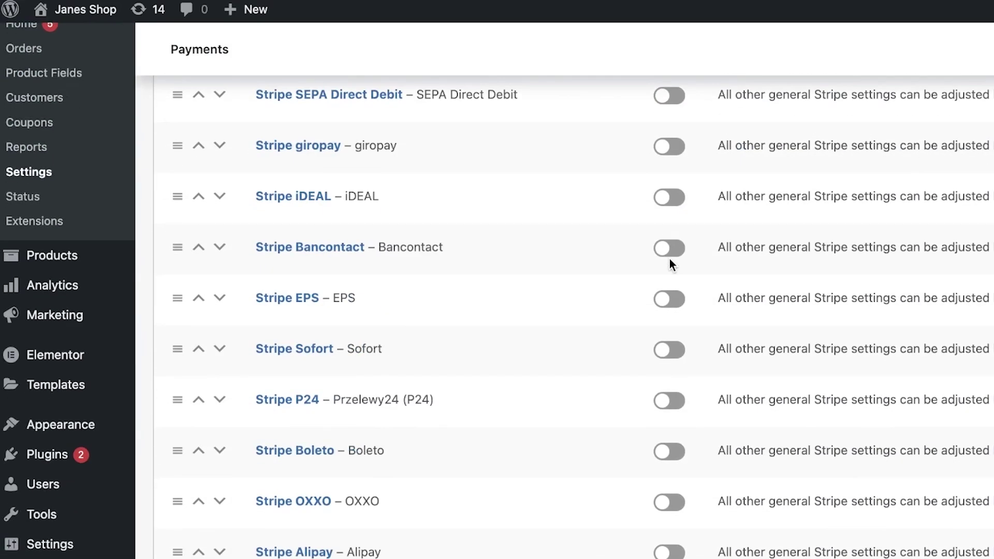
scroll(660, 258, "up", 5)
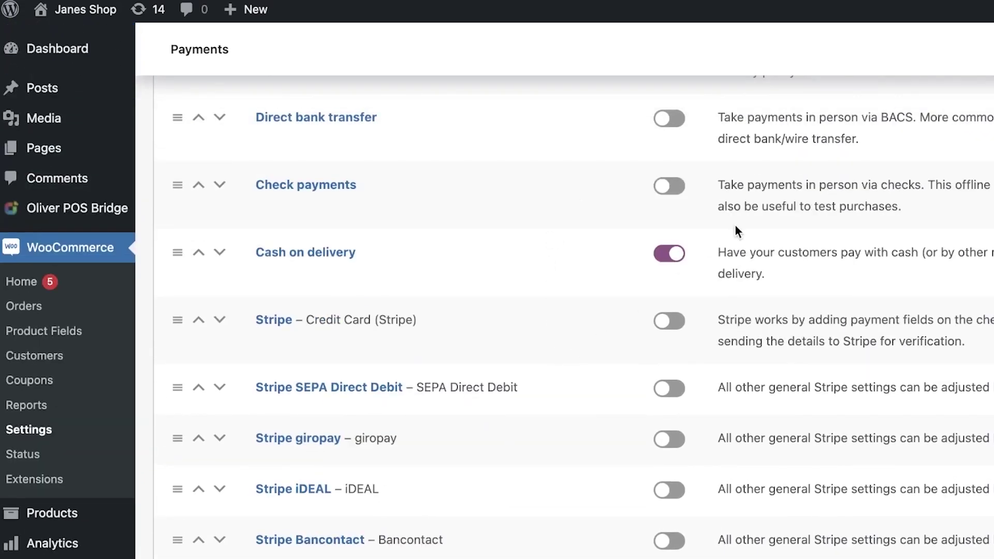
scroll(632, 290, "down", 1)
left_click(672, 305)
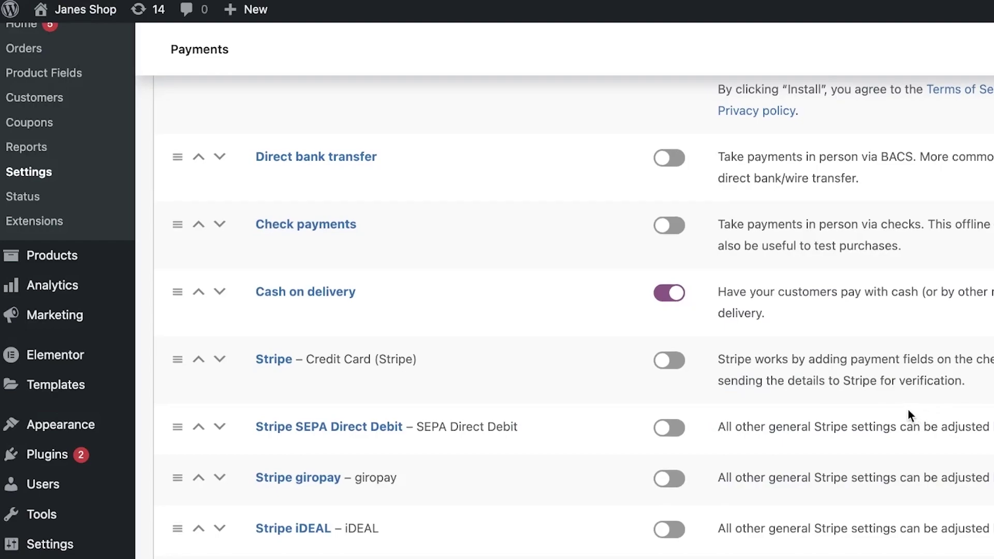
scroll(641, 325, "down", 2)
scroll(640, 325, "down", 1)
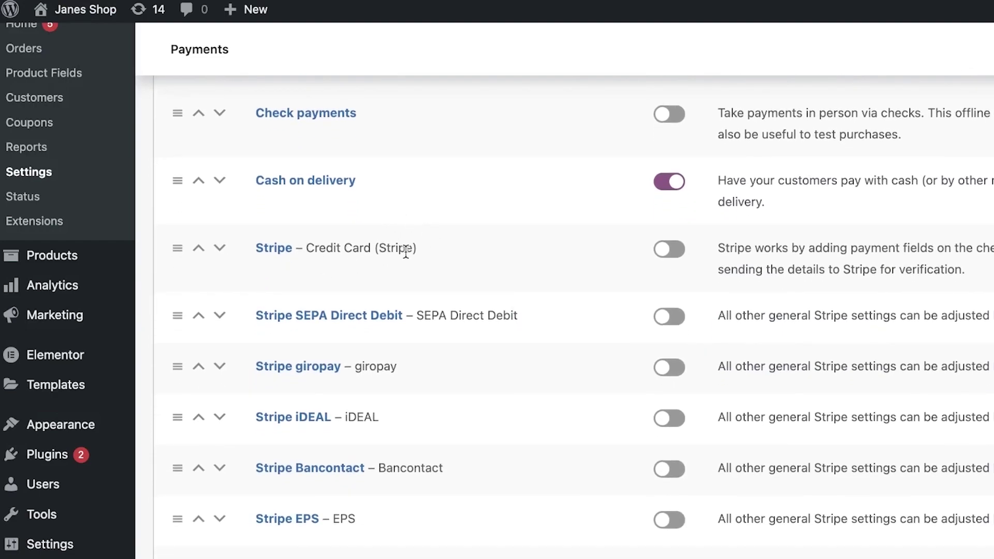
scroll(430, 264, "down", 1)
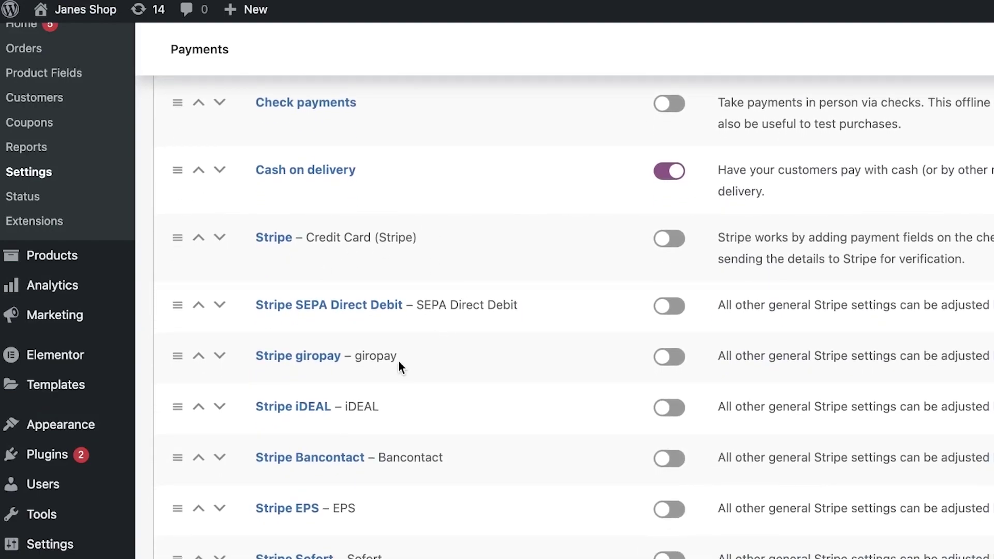
scroll(406, 362, "down", 5)
scroll(406, 369, "down", 3)
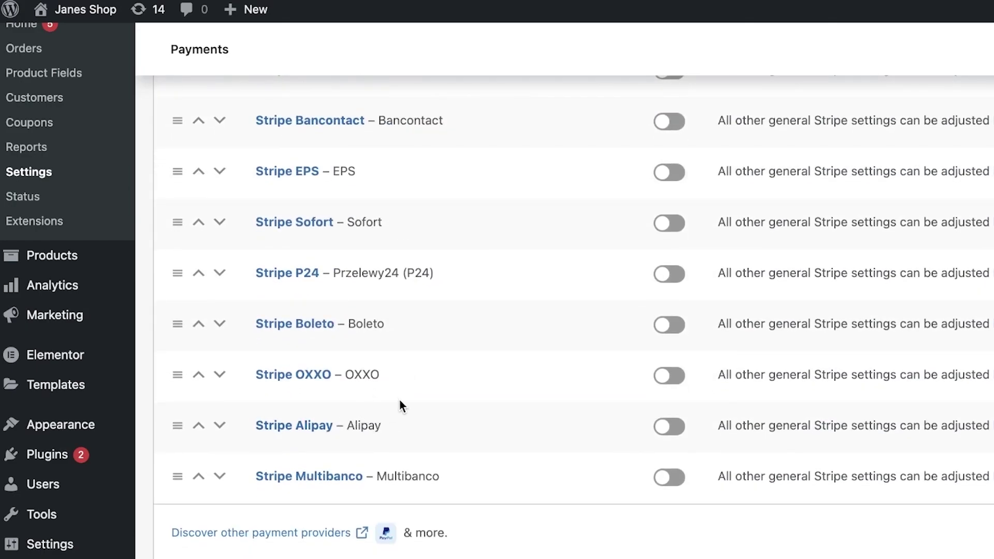
scroll(399, 401, "up", 5)
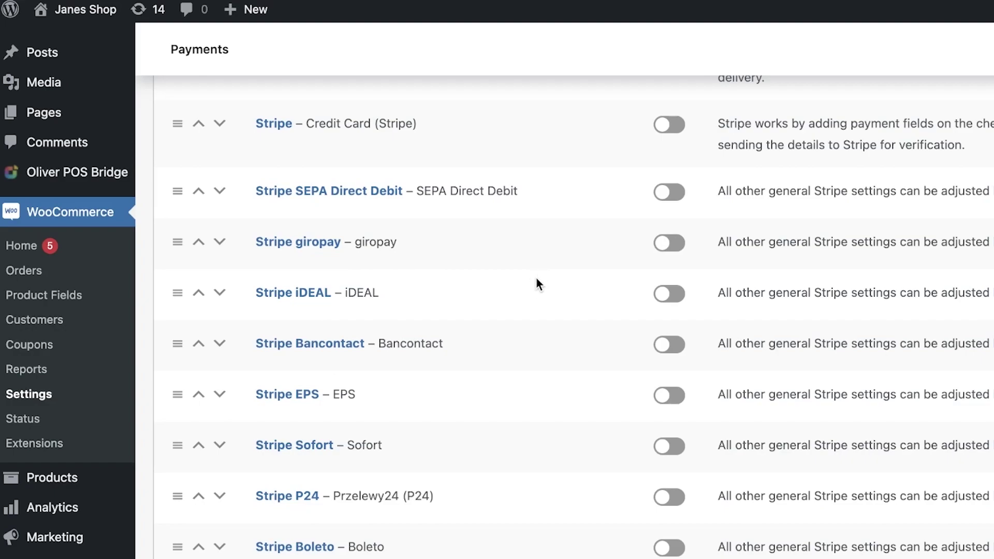
scroll(520, 296, "down", 2)
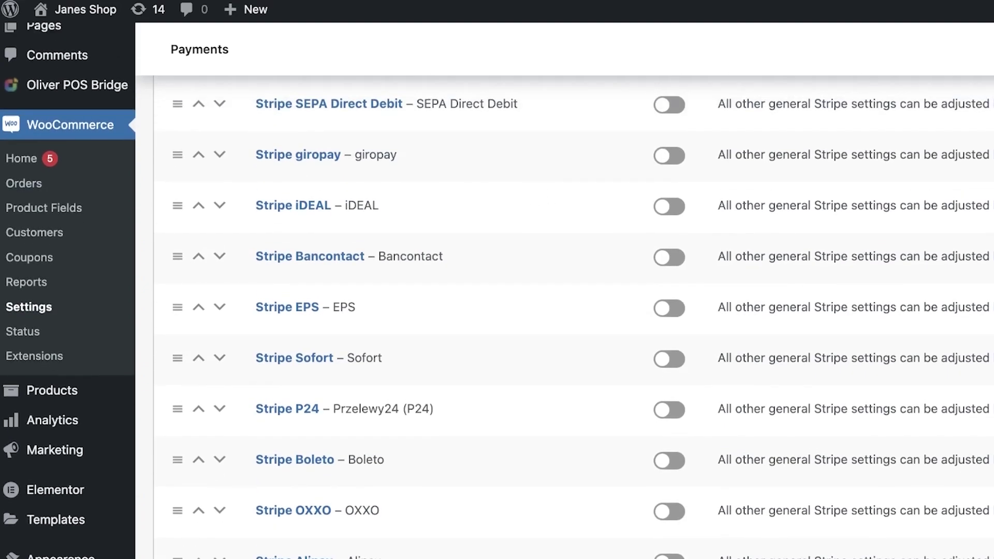
scroll(792, 164, "up", 5)
scroll(763, 217, "down", 7)
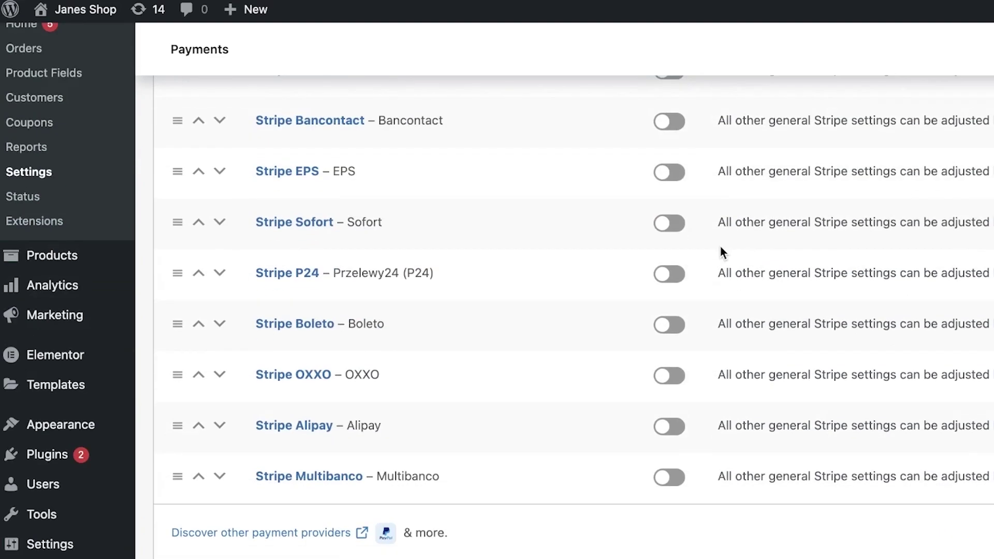
scroll(721, 251, "up", 9)
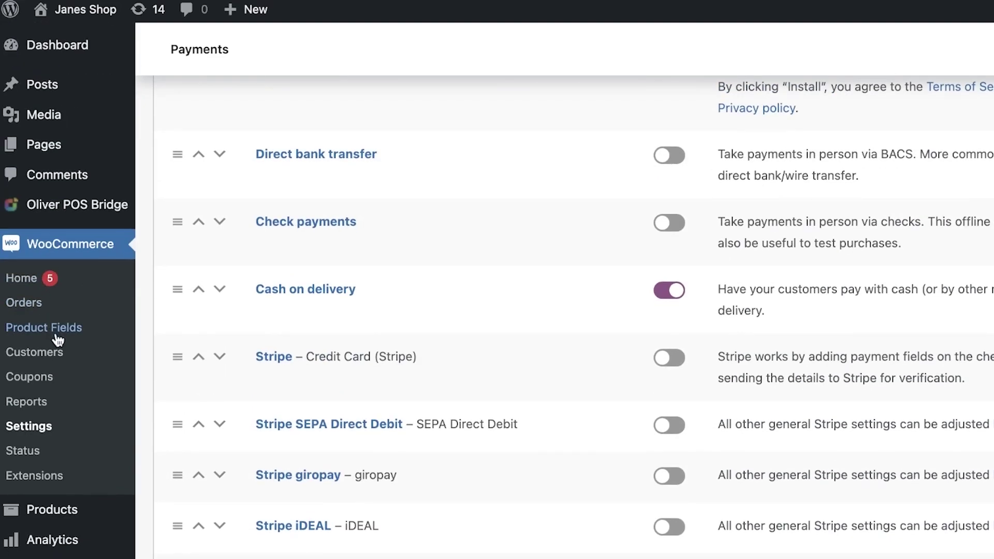
scroll(78, 321, "down", 3)
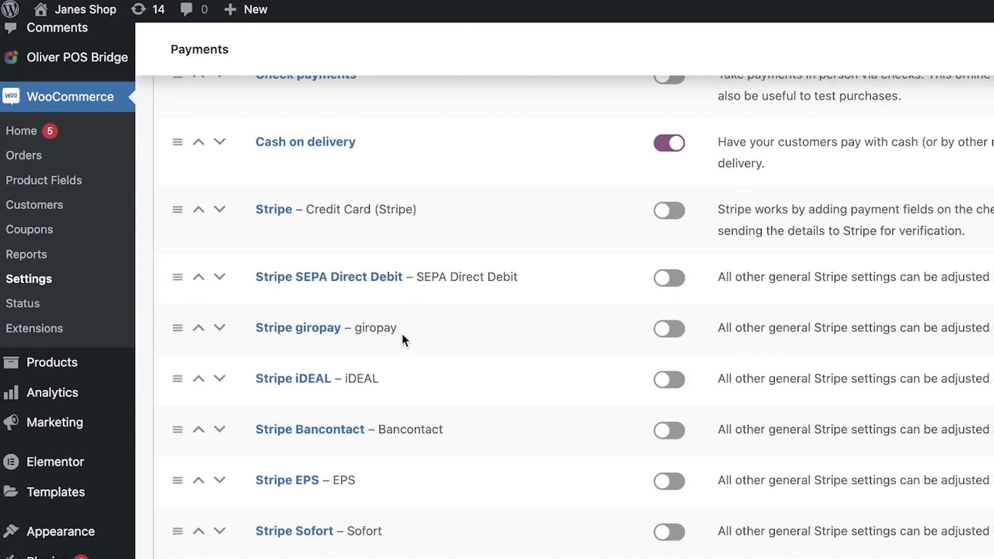
scroll(68, 442, "down", 1)
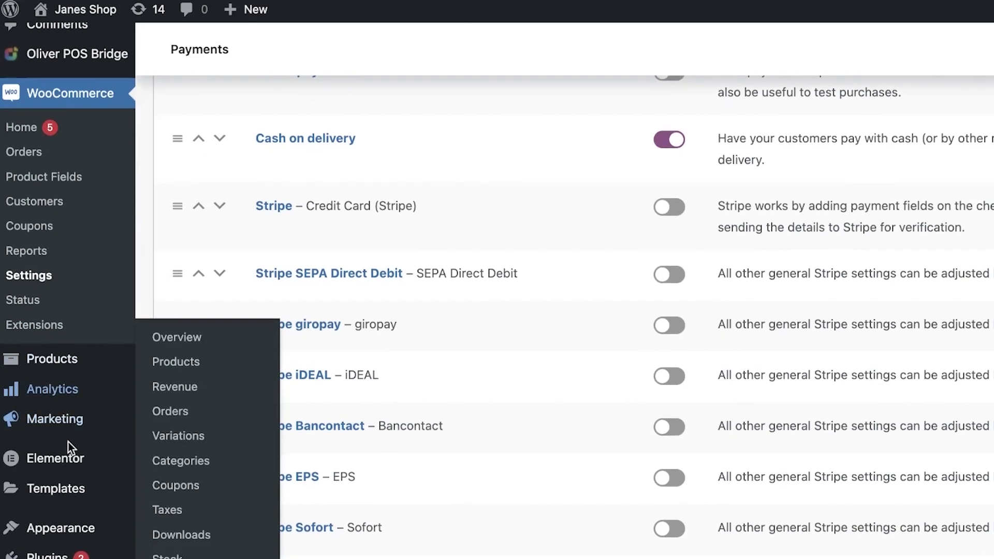
Search Plugins > Add New for 'stripe' and install Payment Plugins for Stripe WooCommerce
left_click(46, 555)
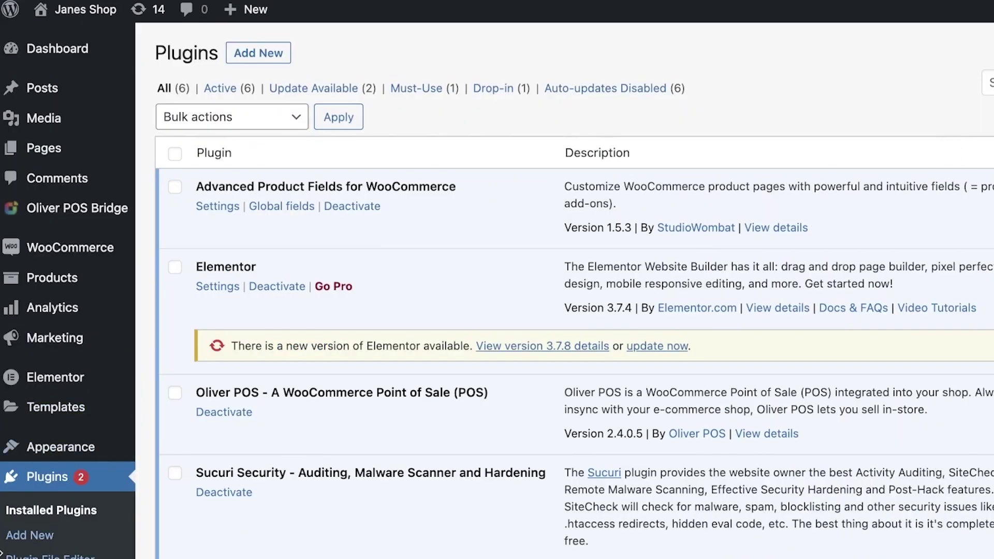
left_click(249, 52)
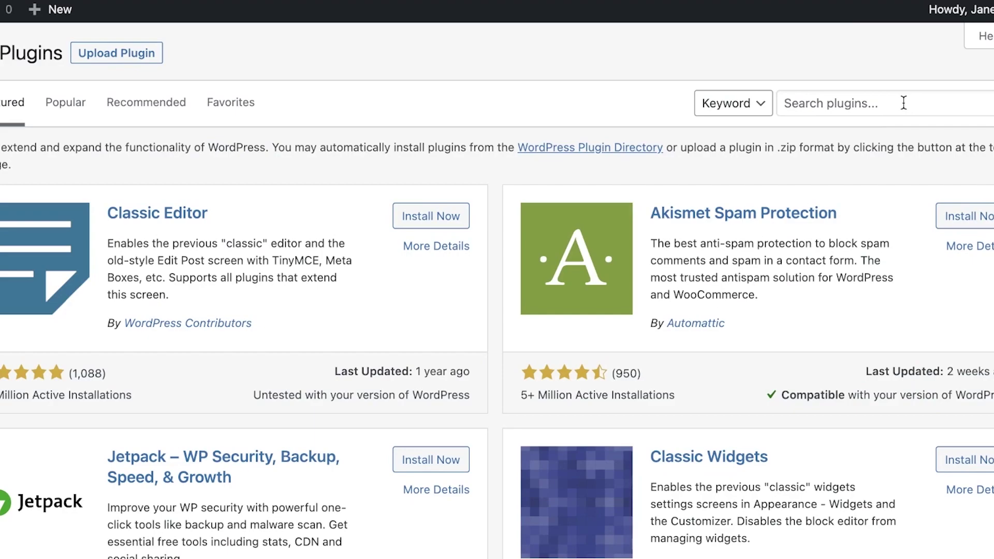
left_click(904, 102)
type("stripe")
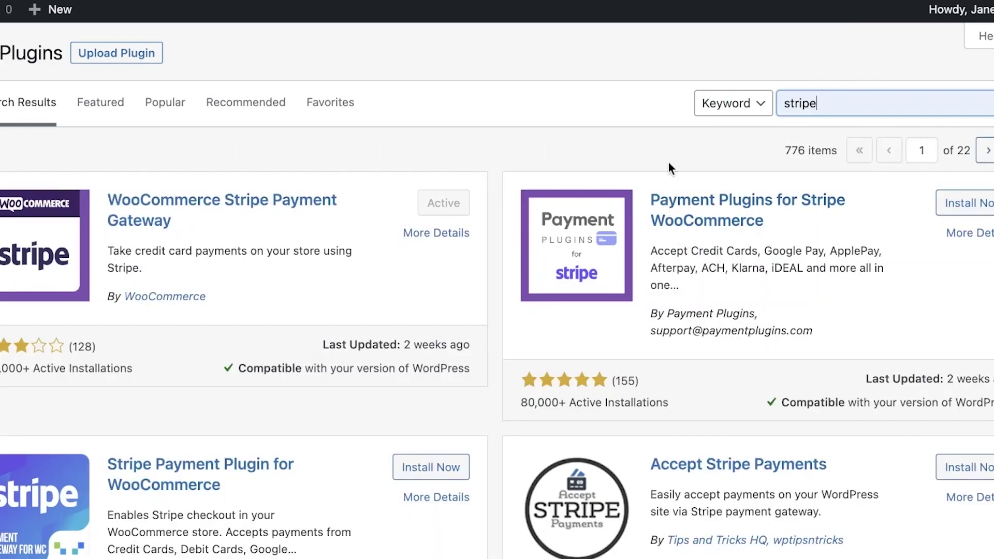
scroll(669, 164, "down", 5)
scroll(575, 145, "up", 1)
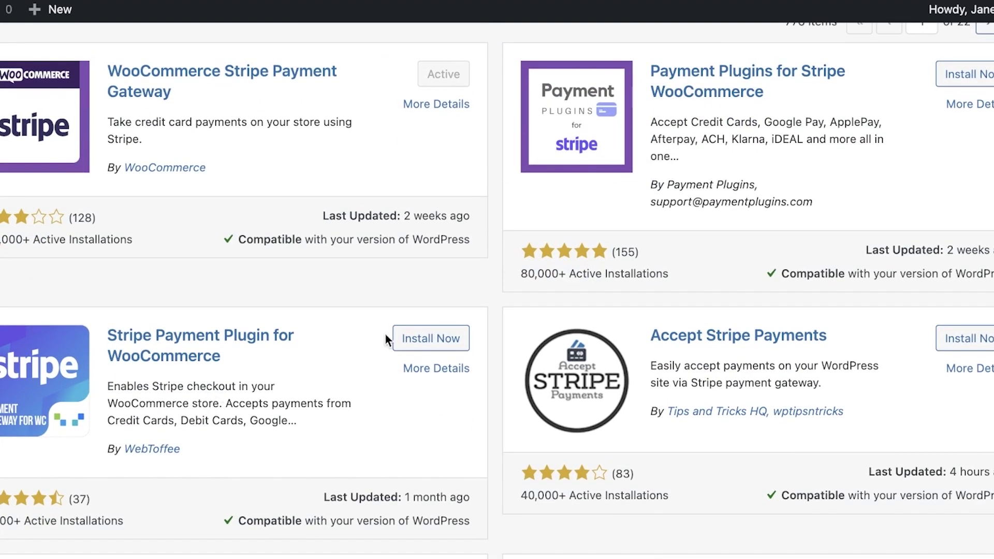
scroll(764, 206, "up", 1)
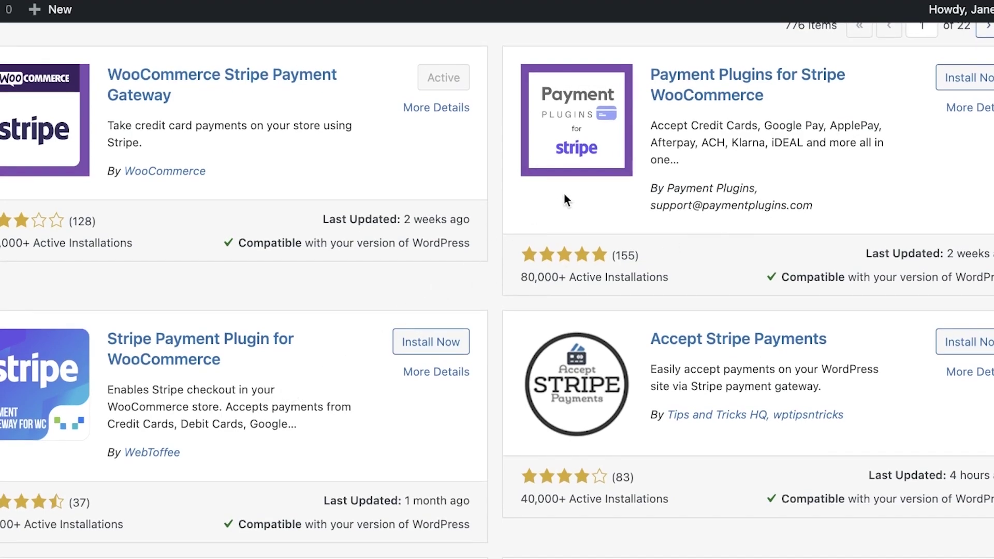
left_click(953, 79)
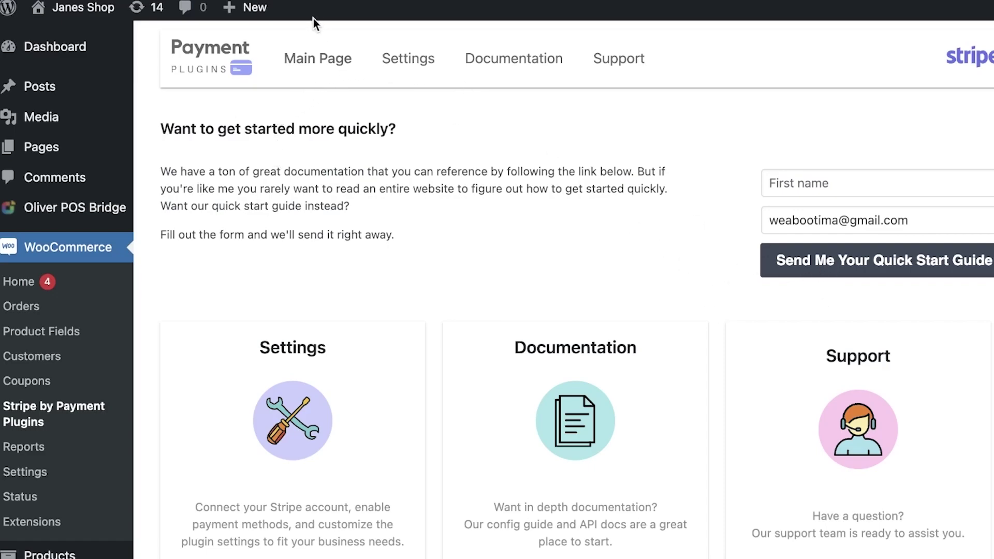
Open the Payment Plugins for Stripe settings and keep the API mode set to Test
left_click(434, 61)
scroll(290, 256, "down", 4)
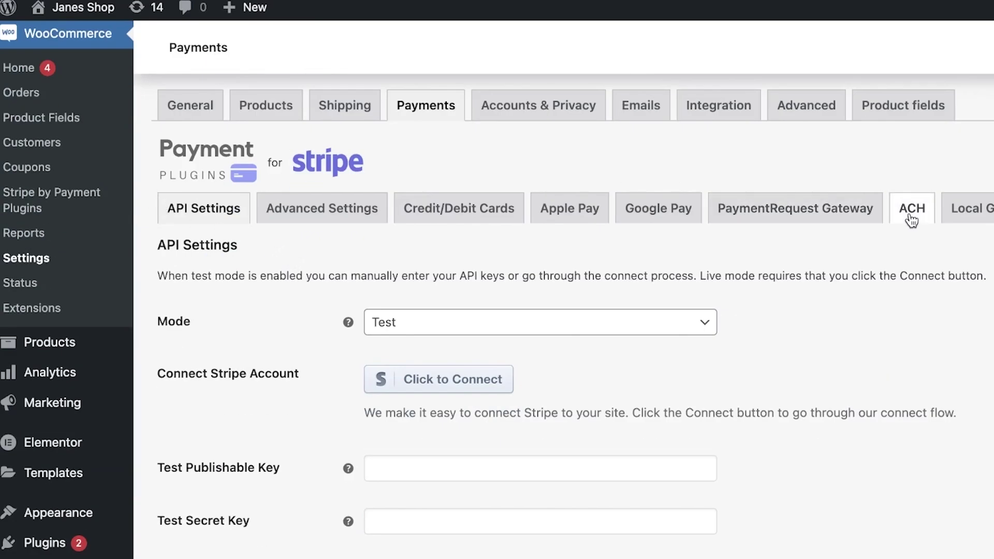
scroll(715, 221, "down", 3)
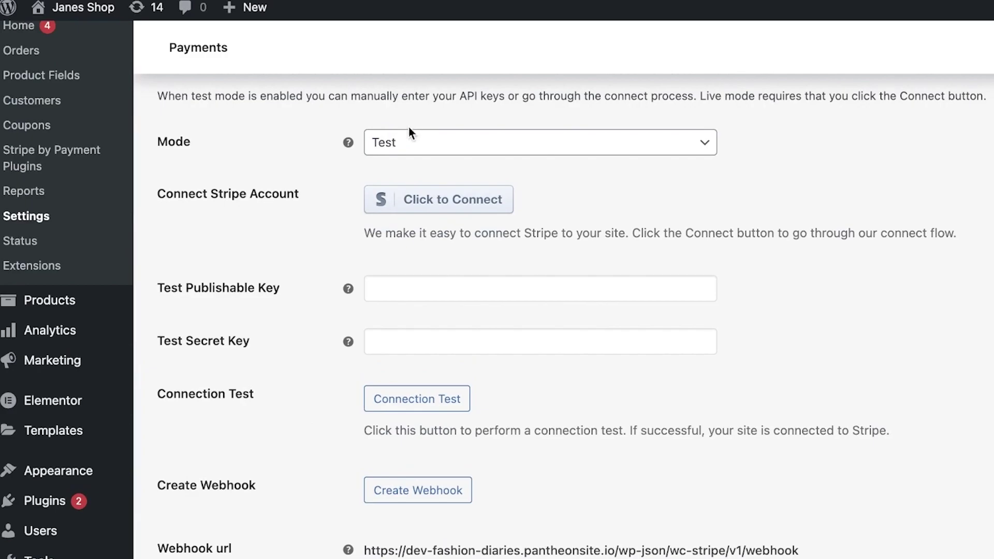
left_click(408, 139)
left_click(752, 205)
scroll(424, 206, "up", 4)
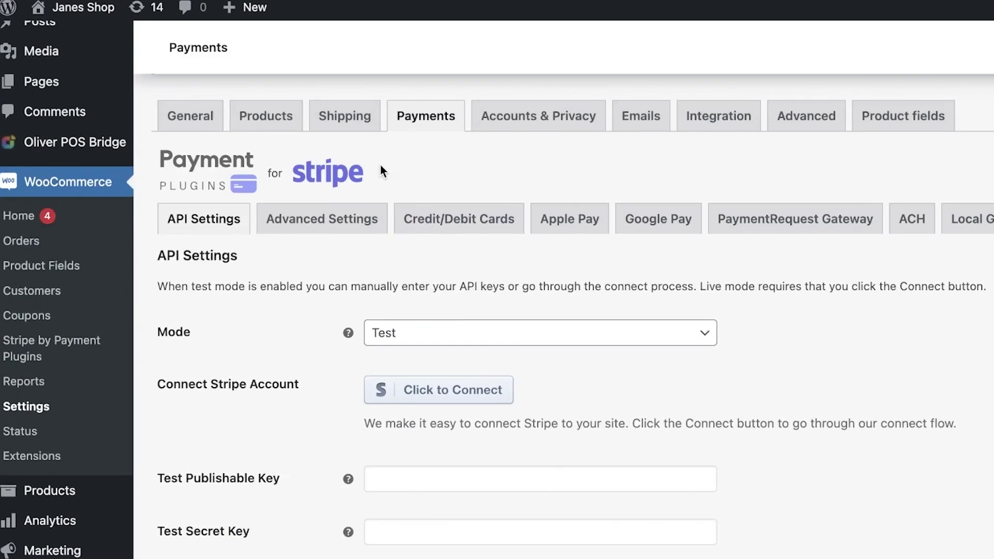
View the Credit/Debit Cards gateway settings, then the Apple Pay gateway settings
left_click(490, 237)
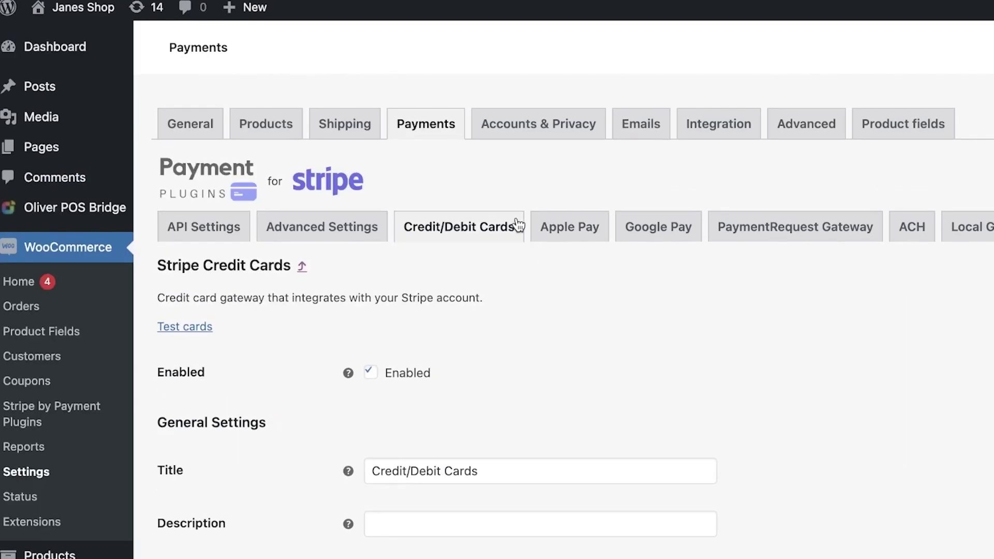
left_click(562, 229)
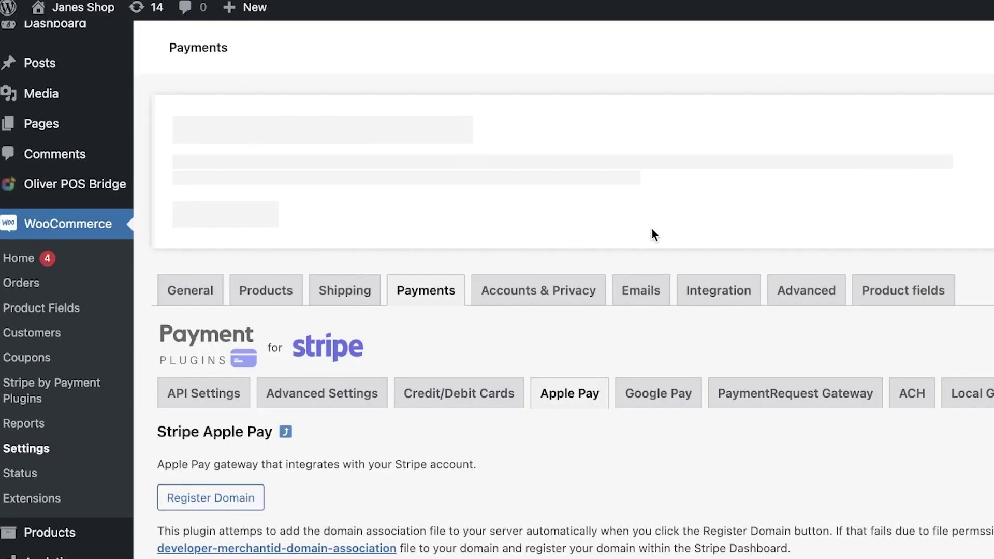
scroll(652, 228, "down", 4)
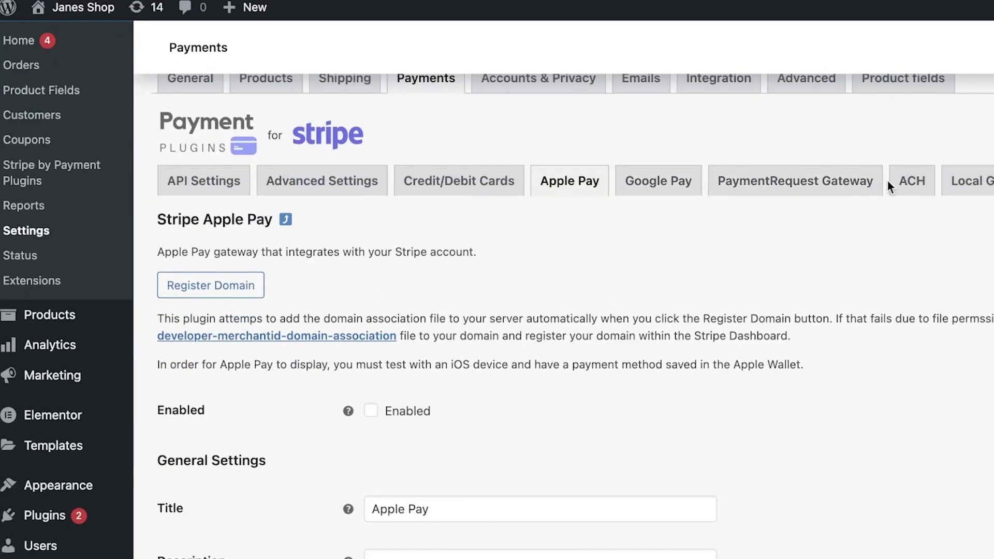
scroll(984, 212, "up", 5)
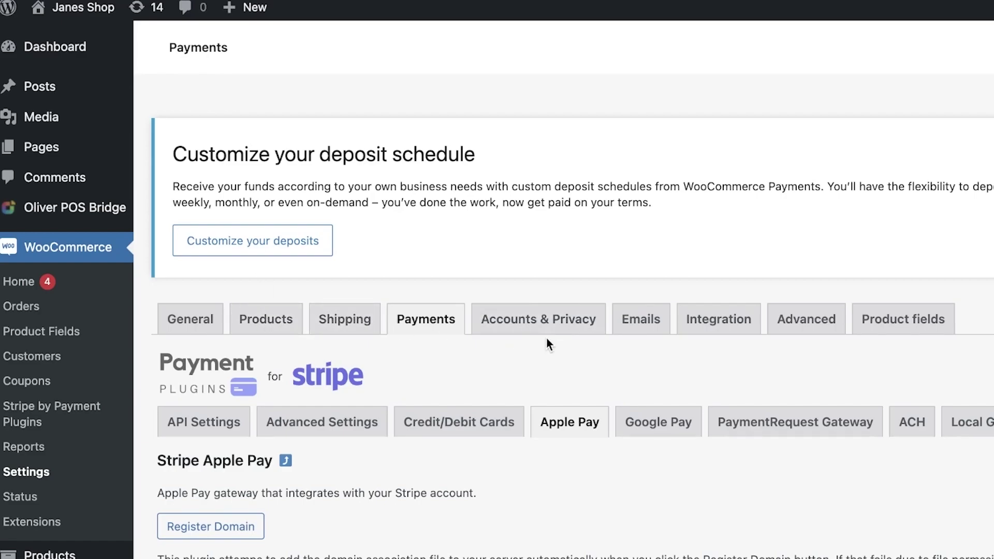
Go back to the Payments gateway list showing Stripe Credit Cards on and Apple Pay off
left_click(398, 333)
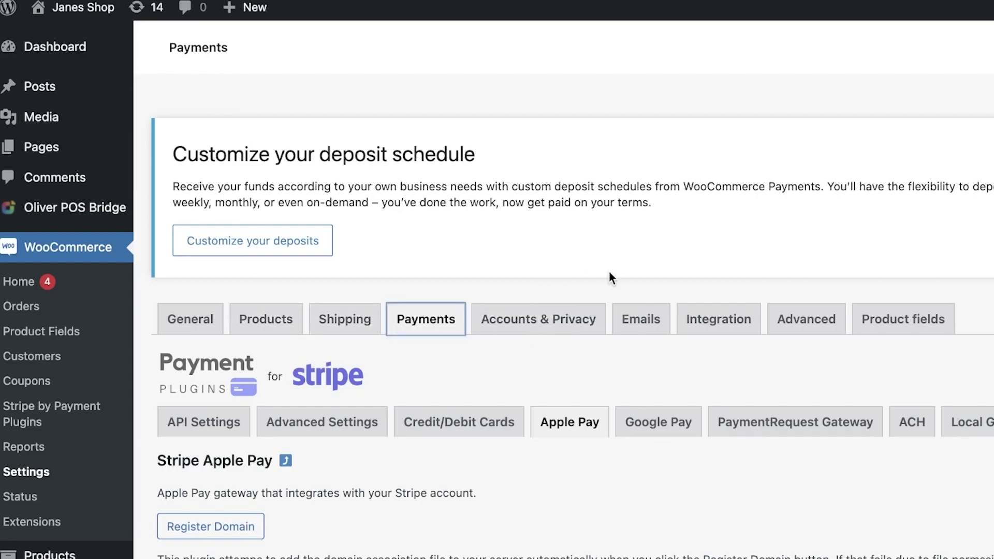
scroll(523, 262, "down", 20)
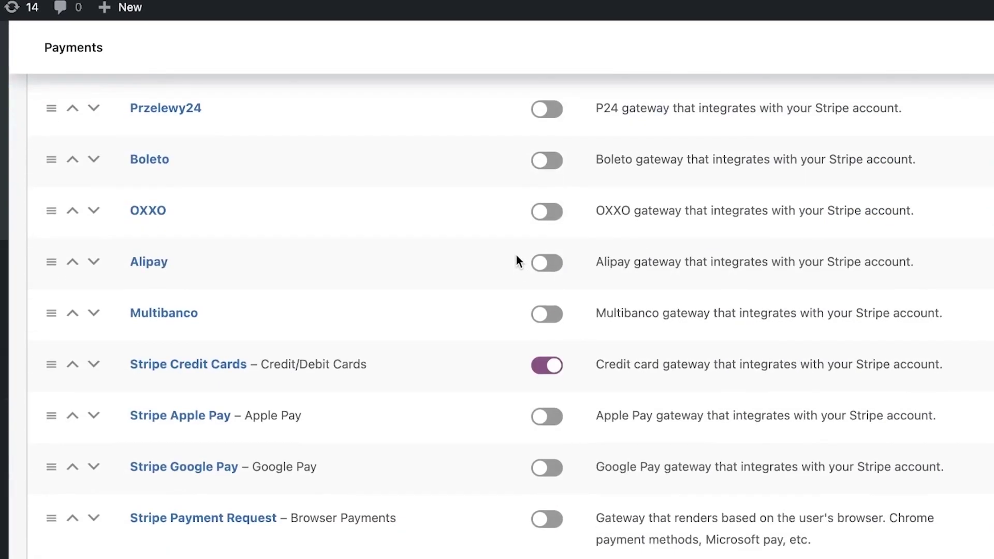
scroll(516, 254, "up", 5)
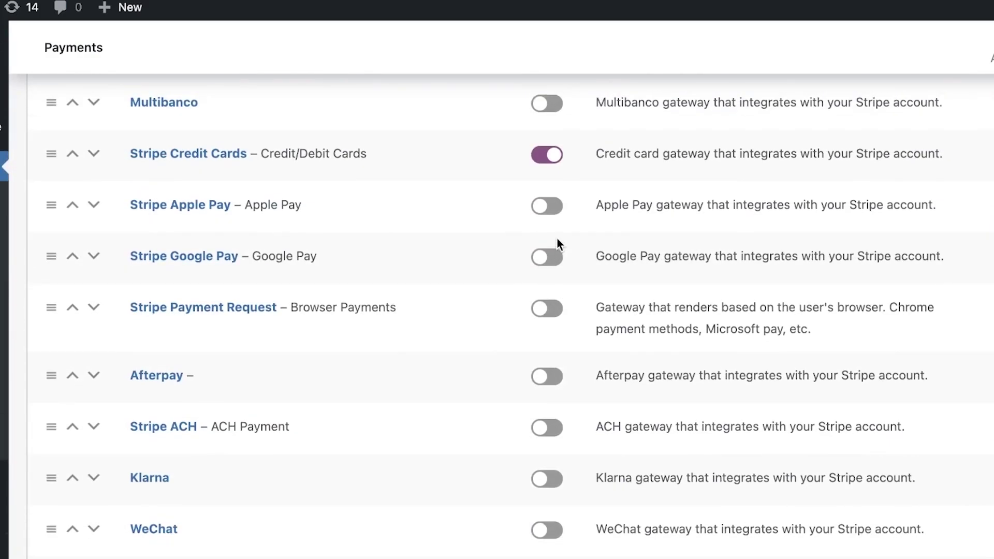